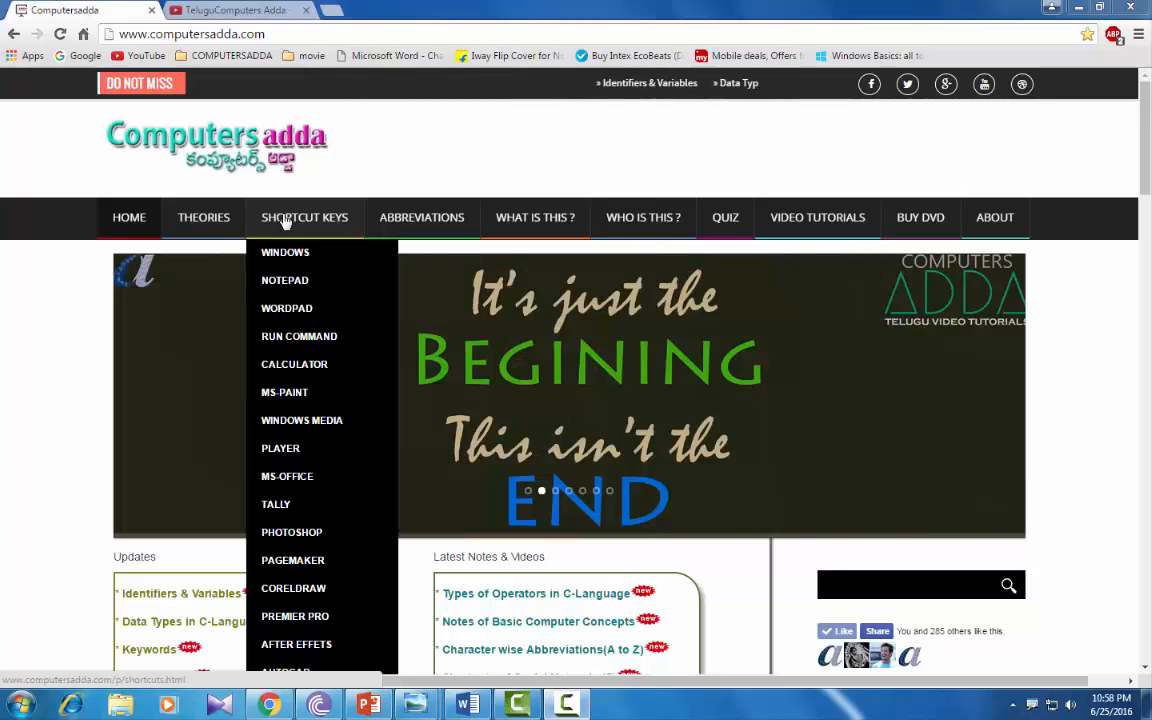
left_click(240, 8)
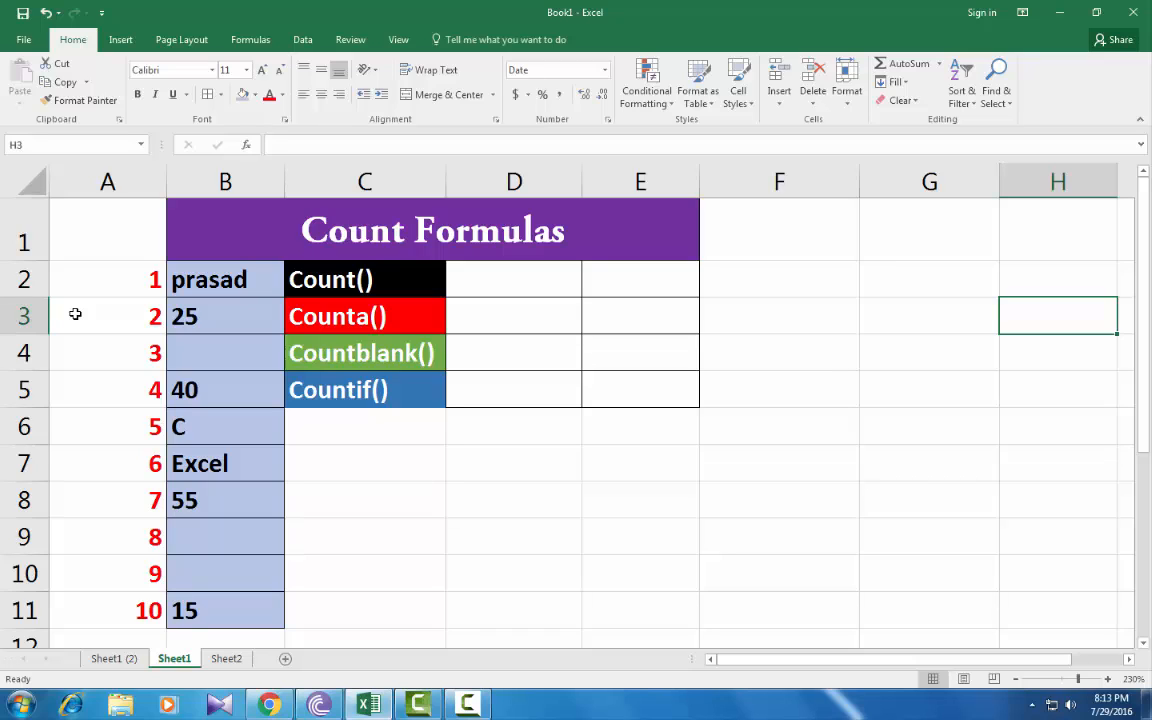
- Enter a COUNT formula over B2:B11 in cell D2 to count the numeric entries
left_click(516, 290)
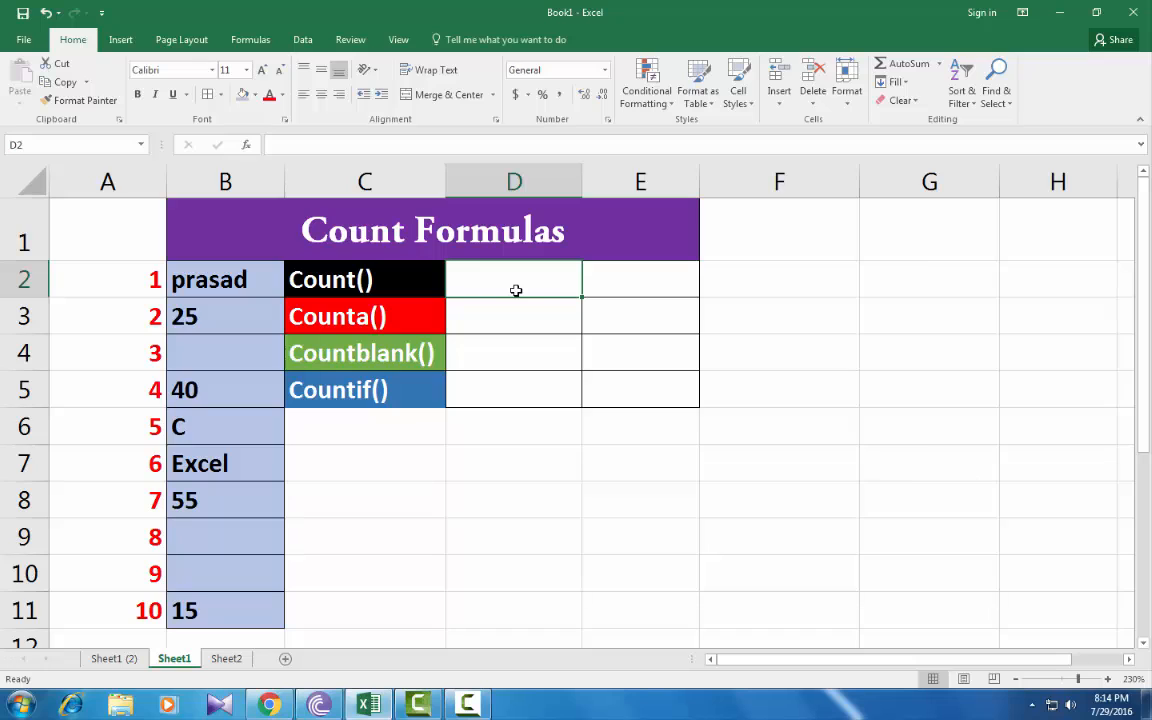
type("=")
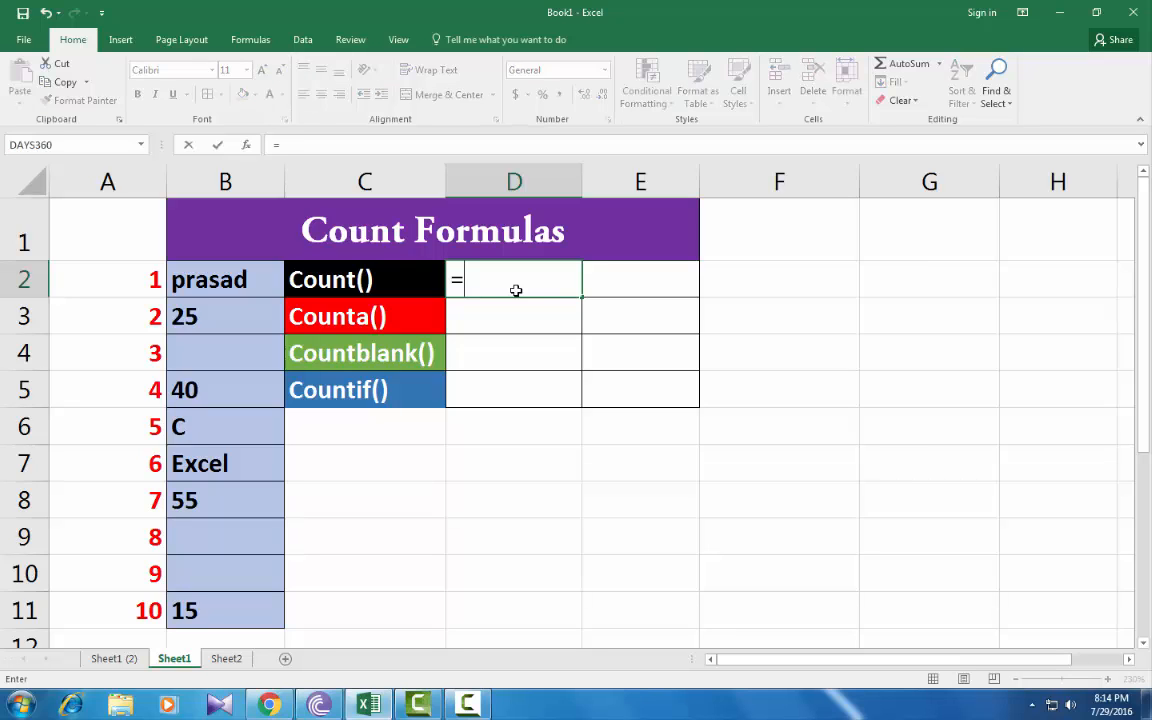
type("count")
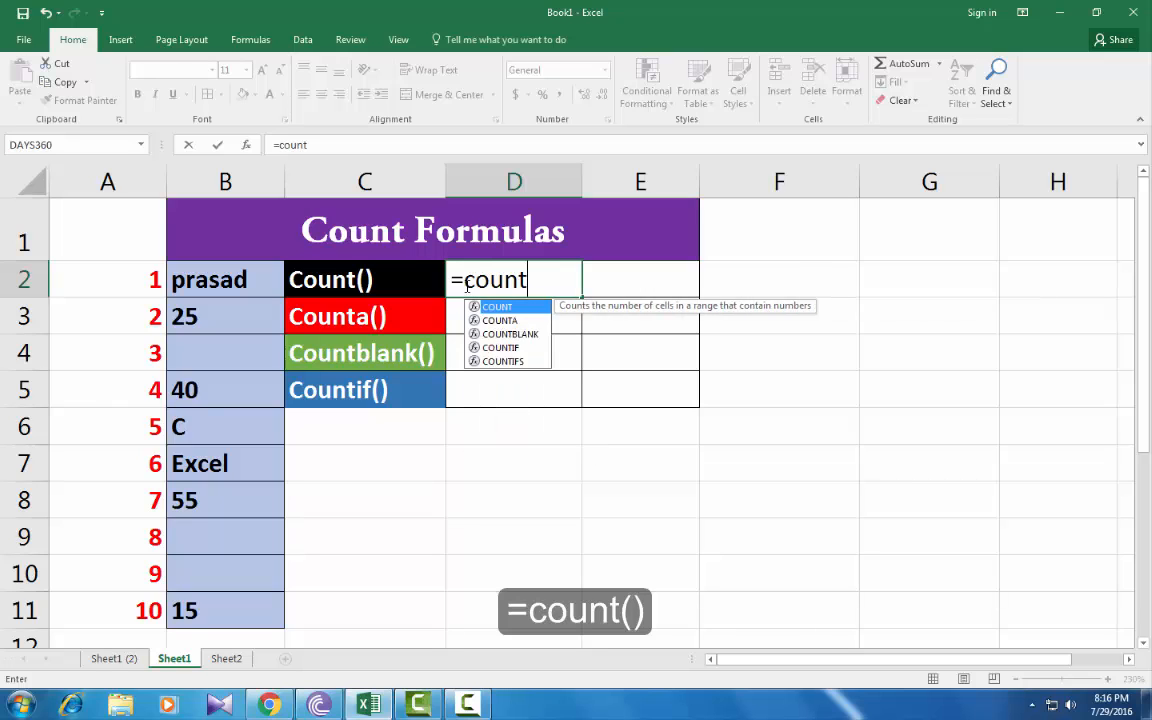
key("Tab")
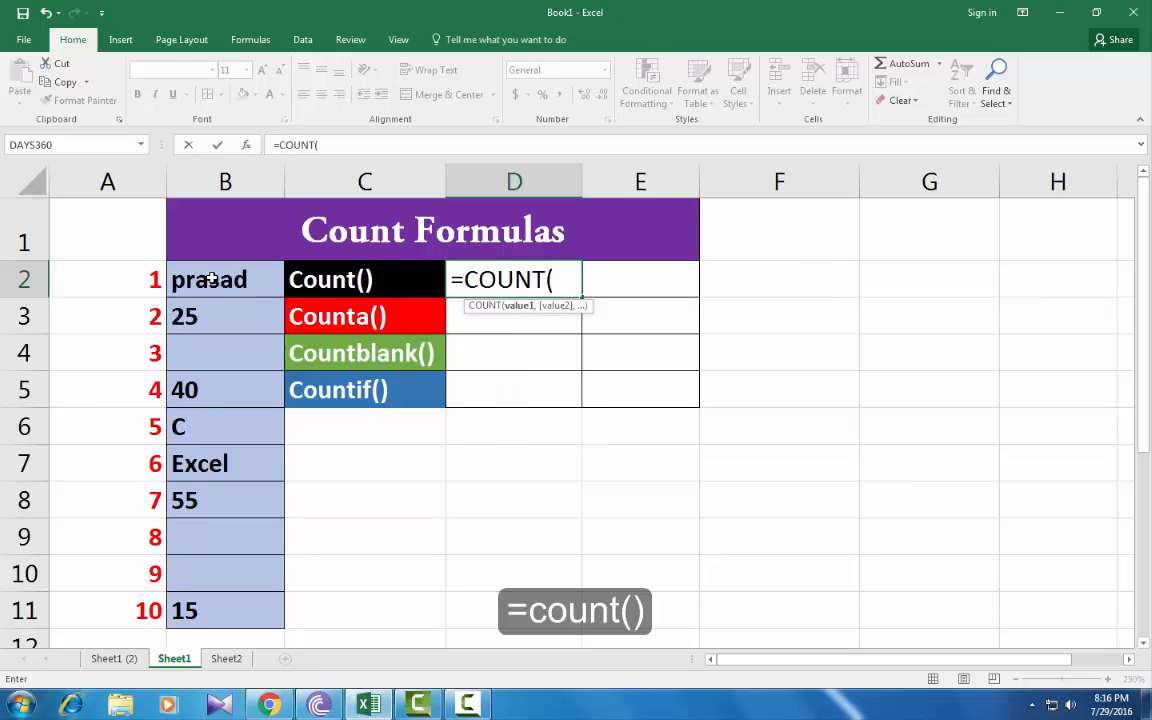
left_click_drag(195, 280, 226, 603)
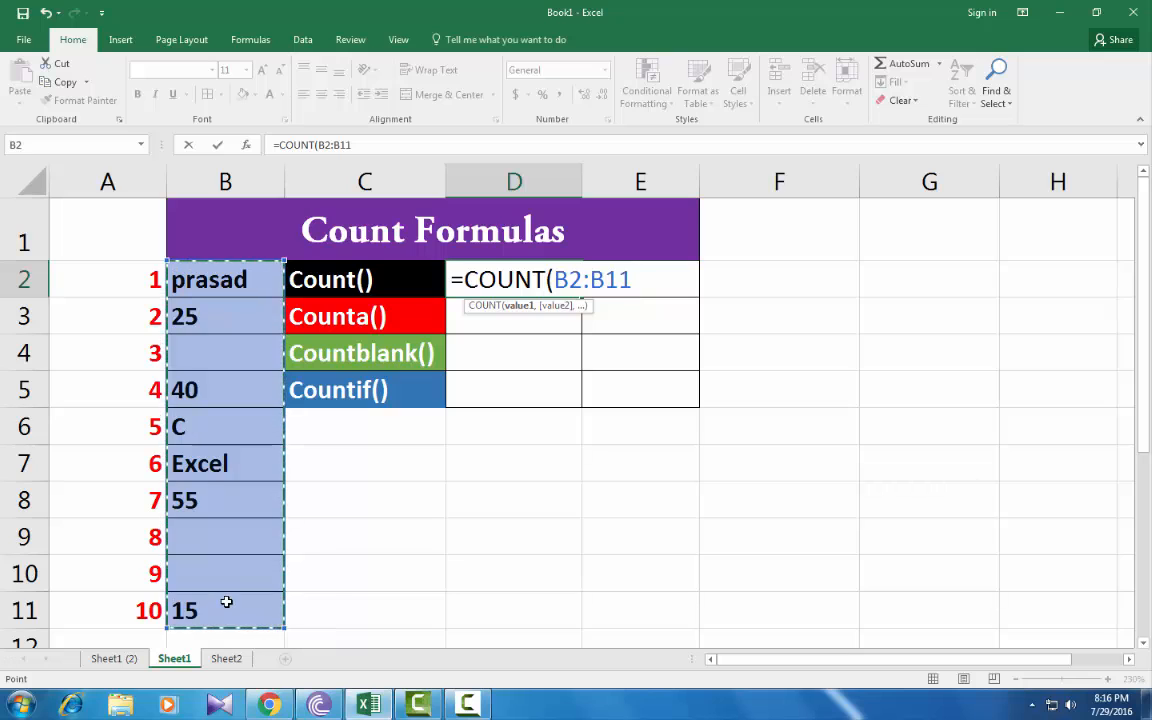
type(")")
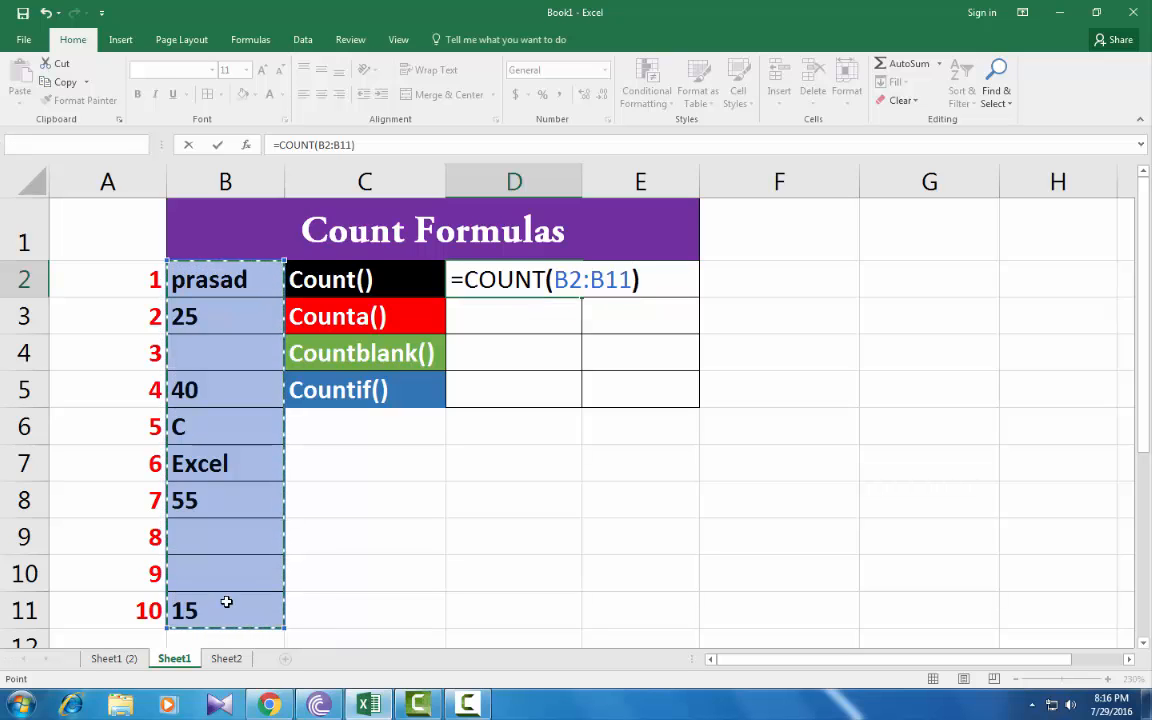
key("Return")
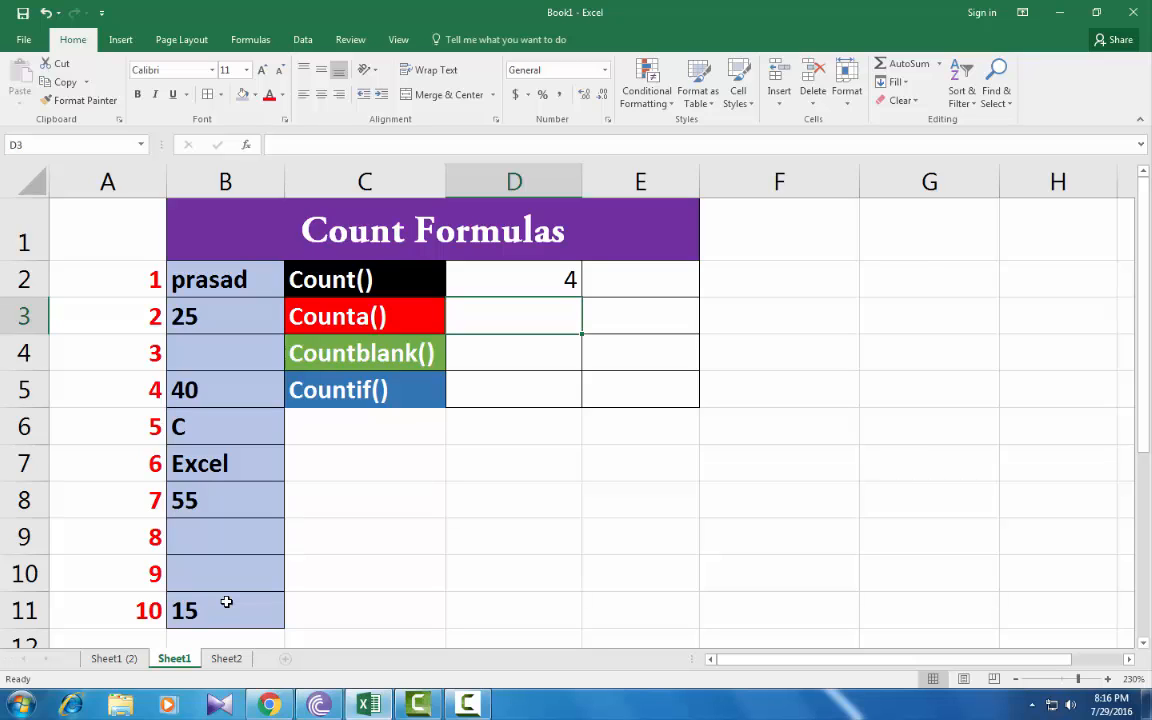
- Check the numeric entries in column B one by one: cells B3, B5, B8 and B11
left_click(211, 316)
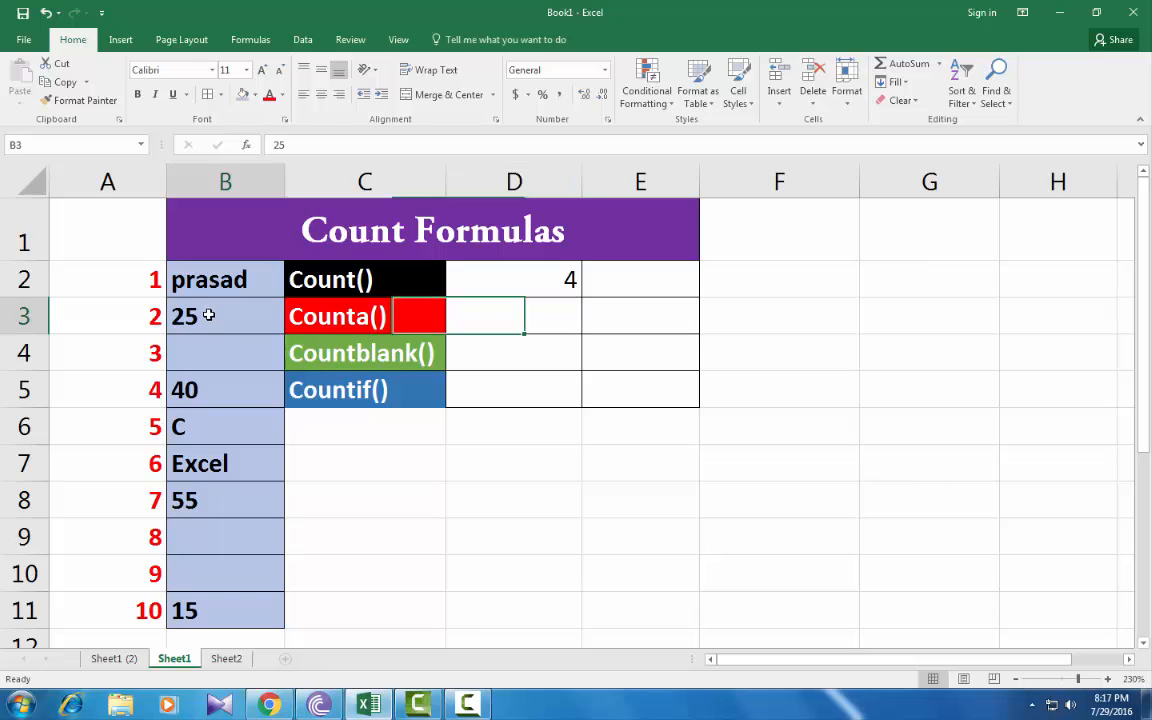
left_click(195, 399)
left_click(195, 502)
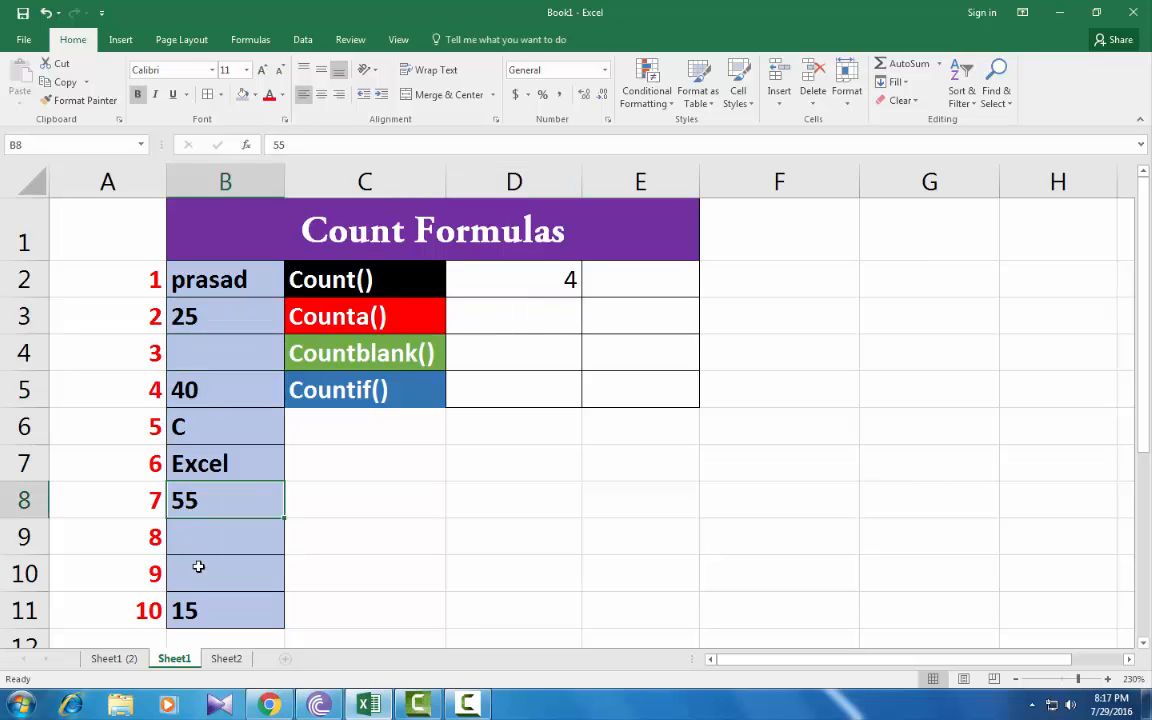
left_click(197, 613)
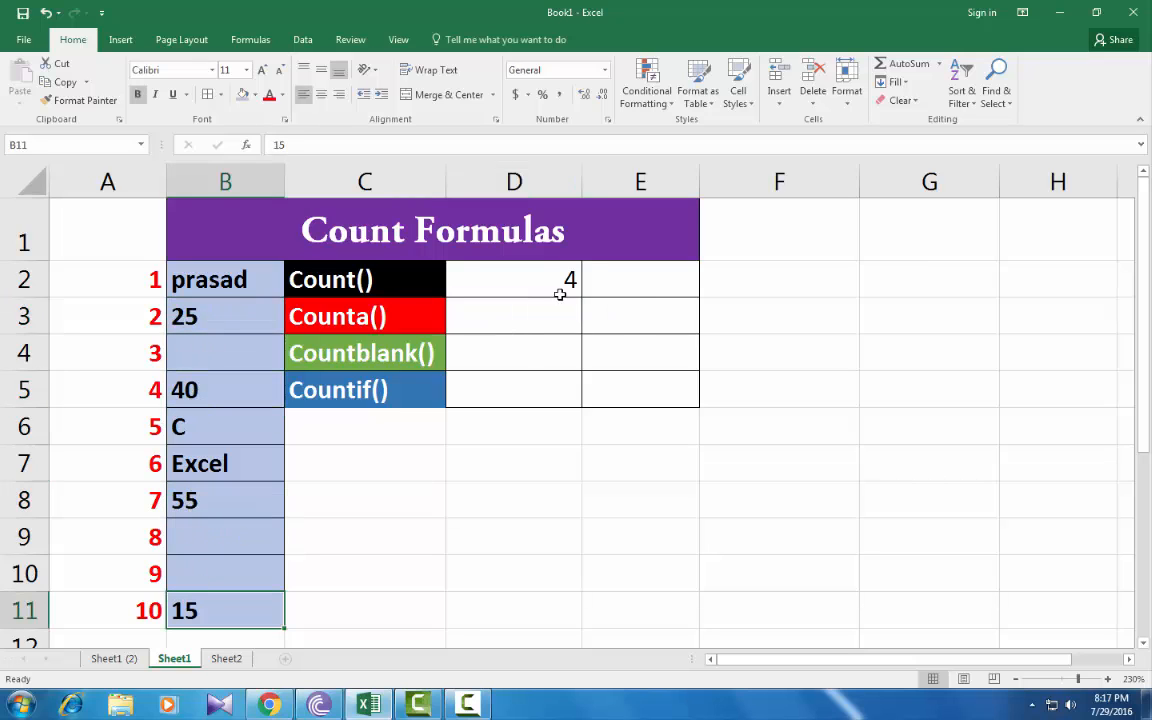
- Enter a COUNTA formula over B2:B11 in cell D3 to count the non-empty cells
left_click(510, 318)
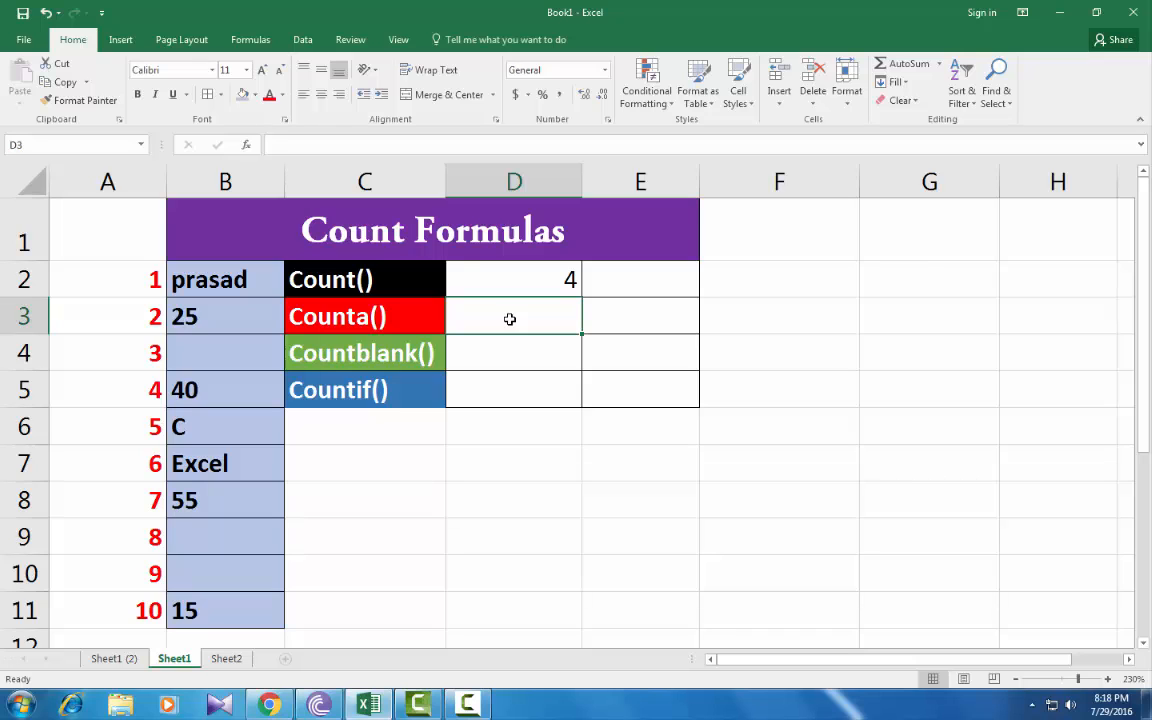
type("=counta")
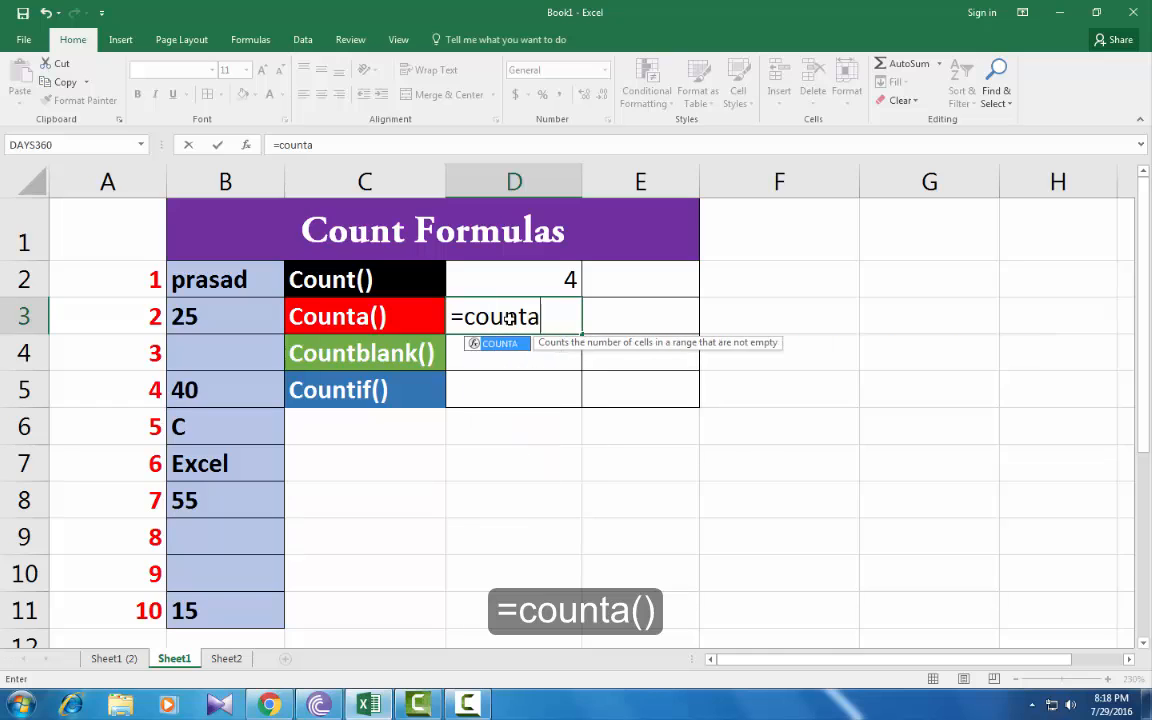
key("Tab")
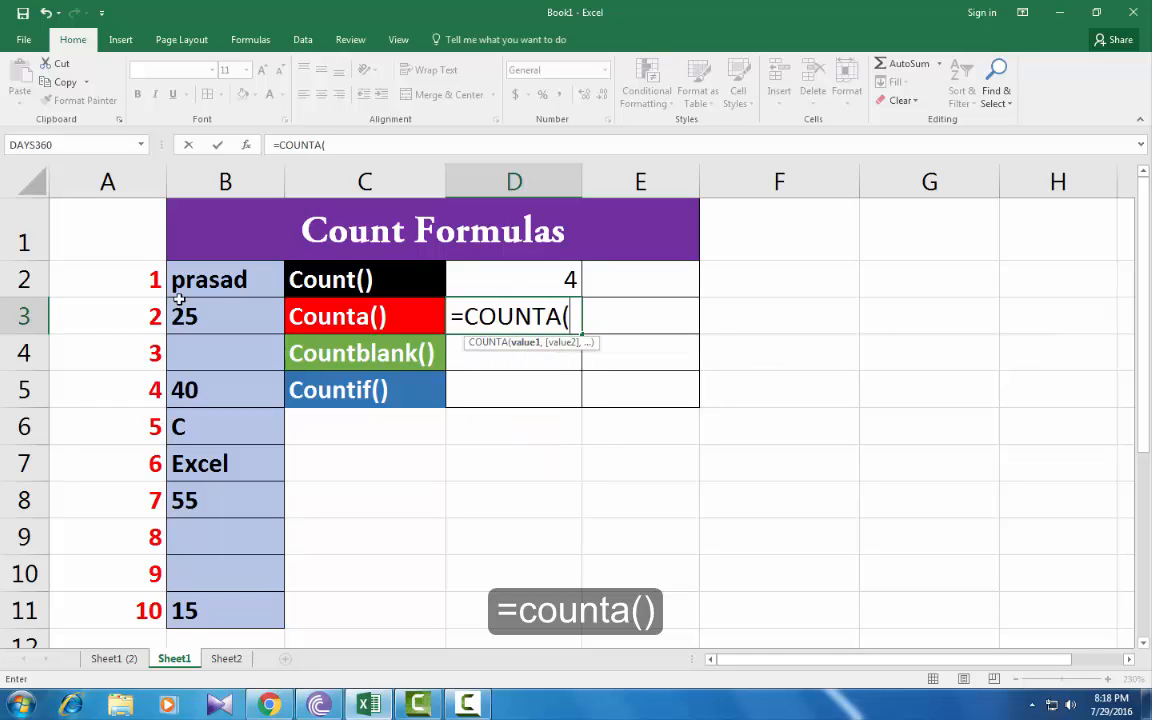
left_click_drag(190, 285, 196, 607)
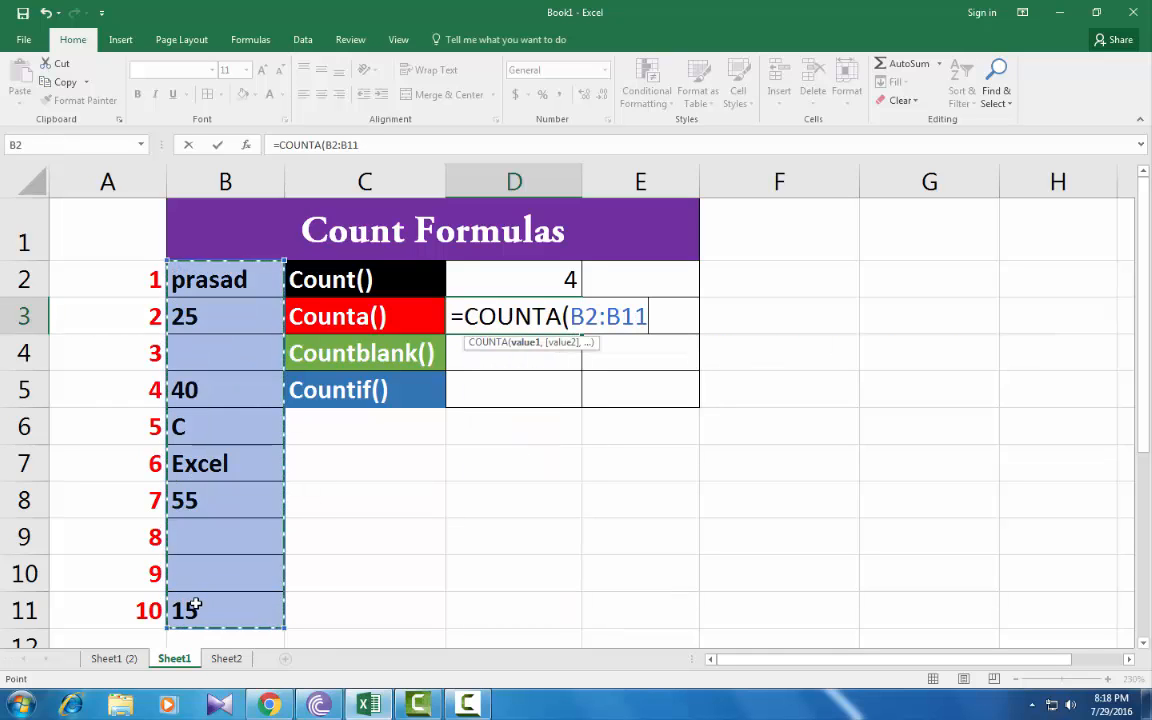
type(")")
key("Return")
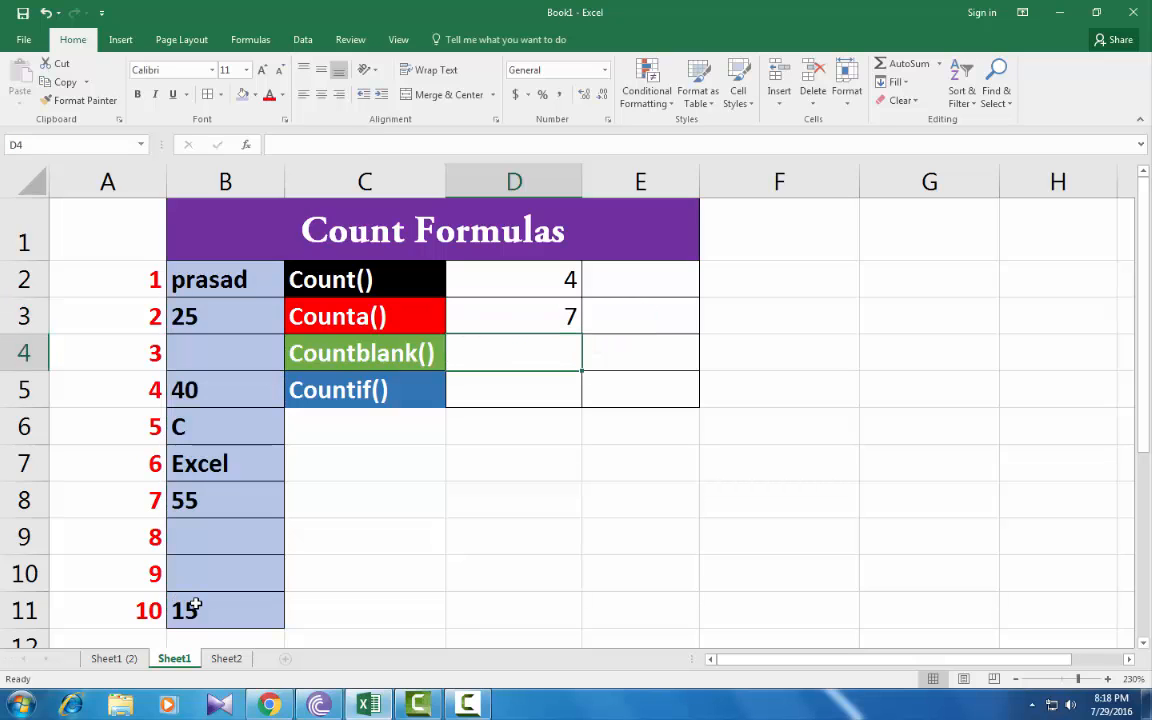
- Go through cells B4 to B11 one by one to examine which are filled and which are empty
left_click(205, 355)
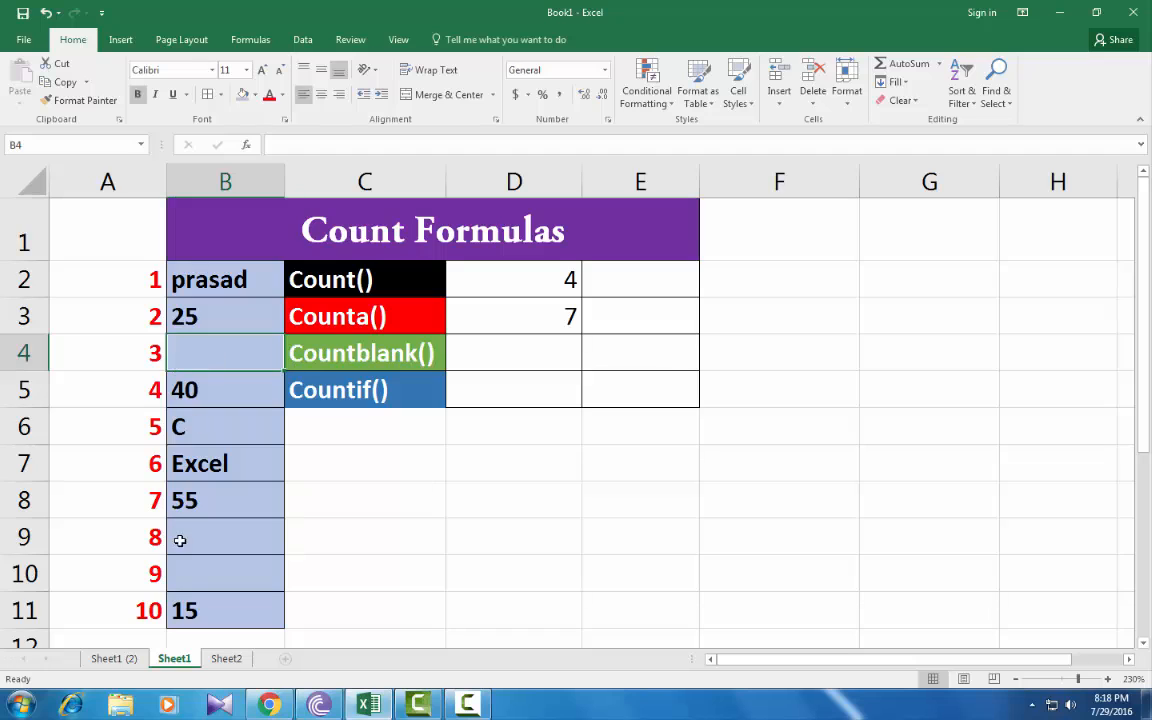
key("Down")
key("Down")
key("Down")
key("Down")
key("Down")
key("Down")
key("Down")
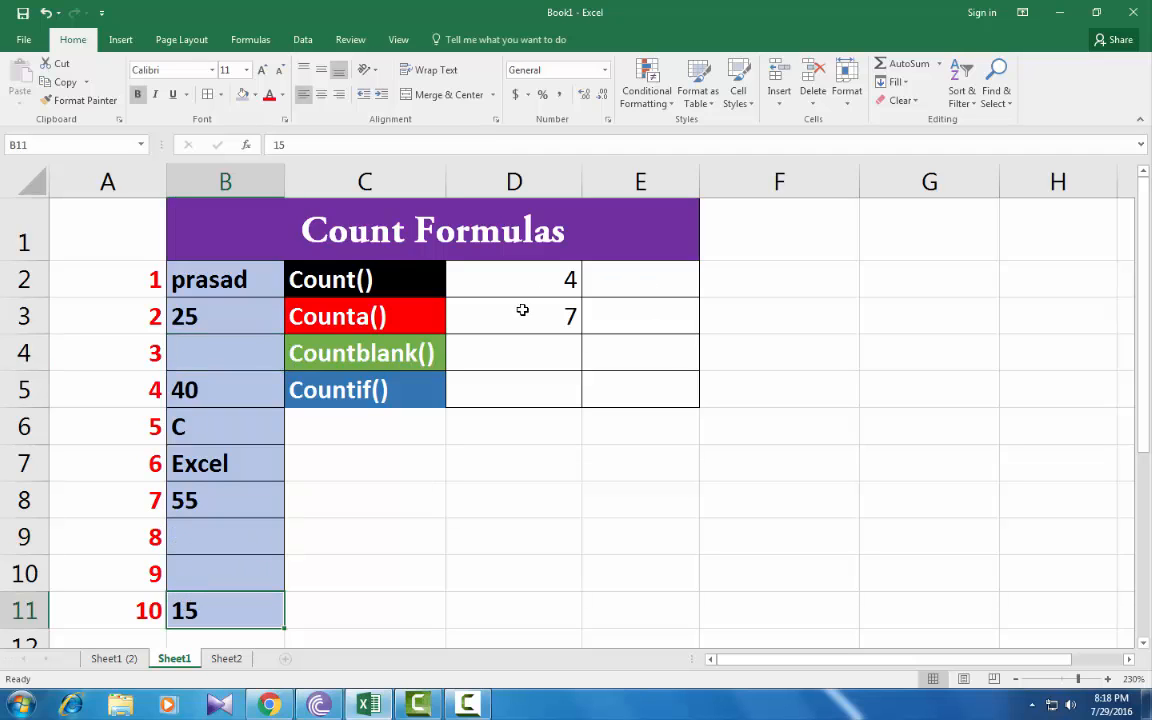
- Enter a COUNTBLANK formula over B2:B11 in cell D4 to count the empty cells
left_click(522, 352)
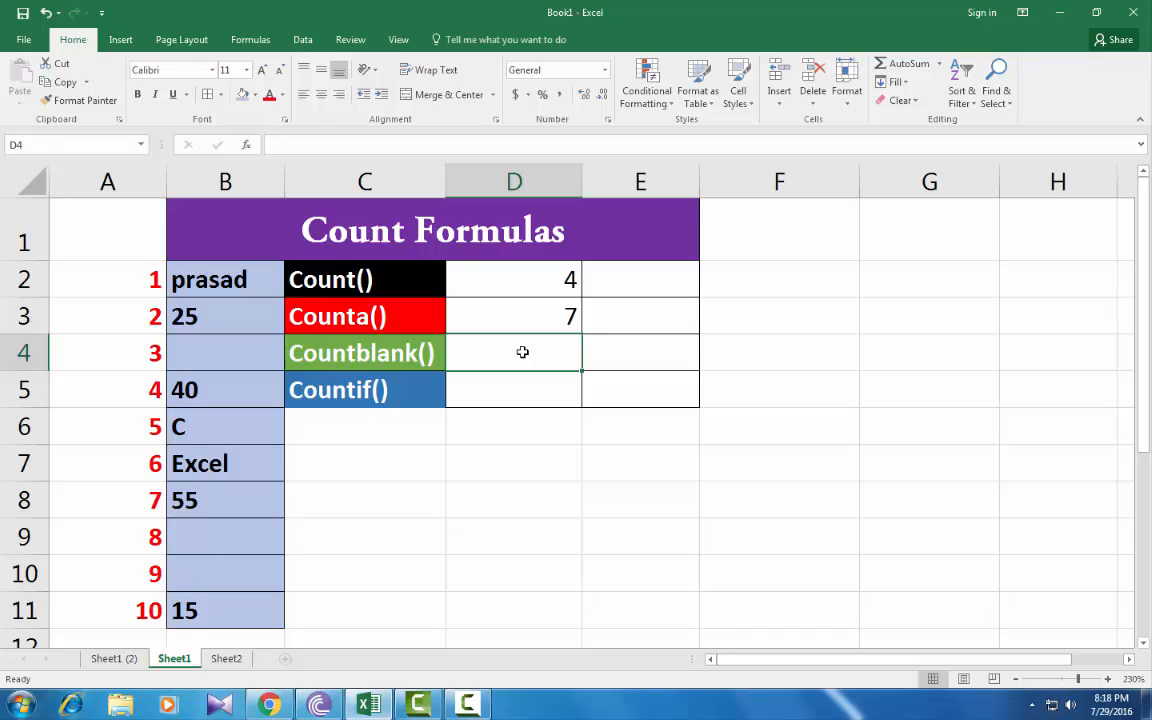
type("=coun")
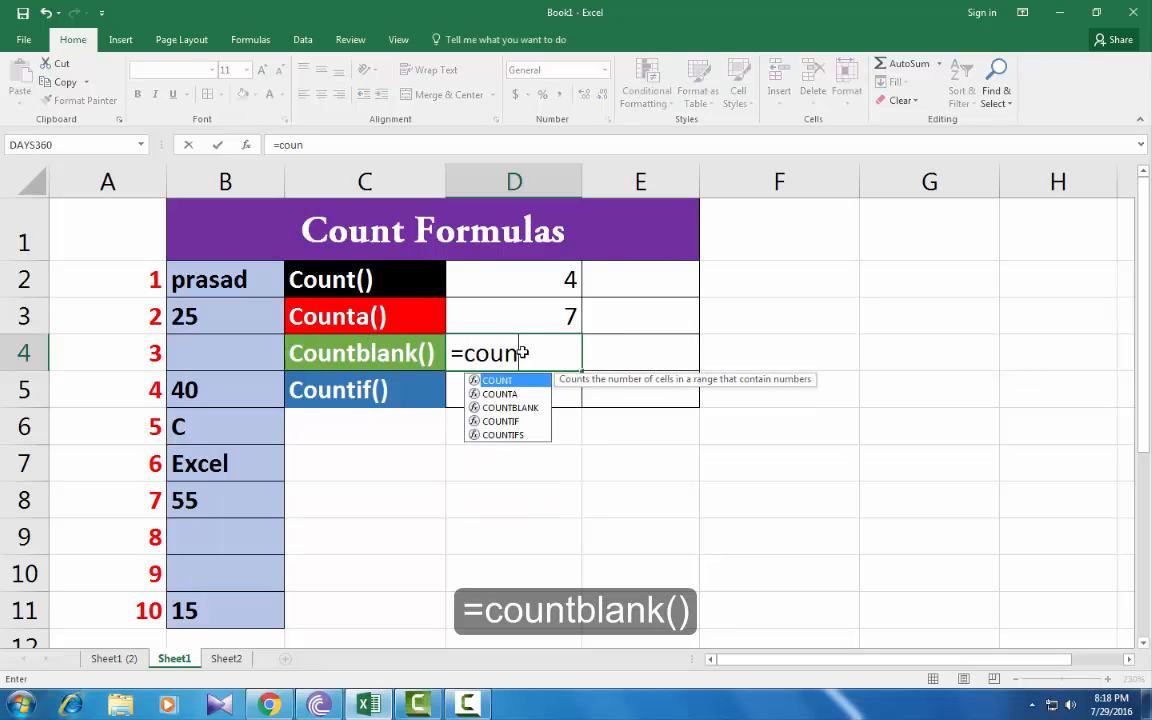
type("tb")
key("Tab")
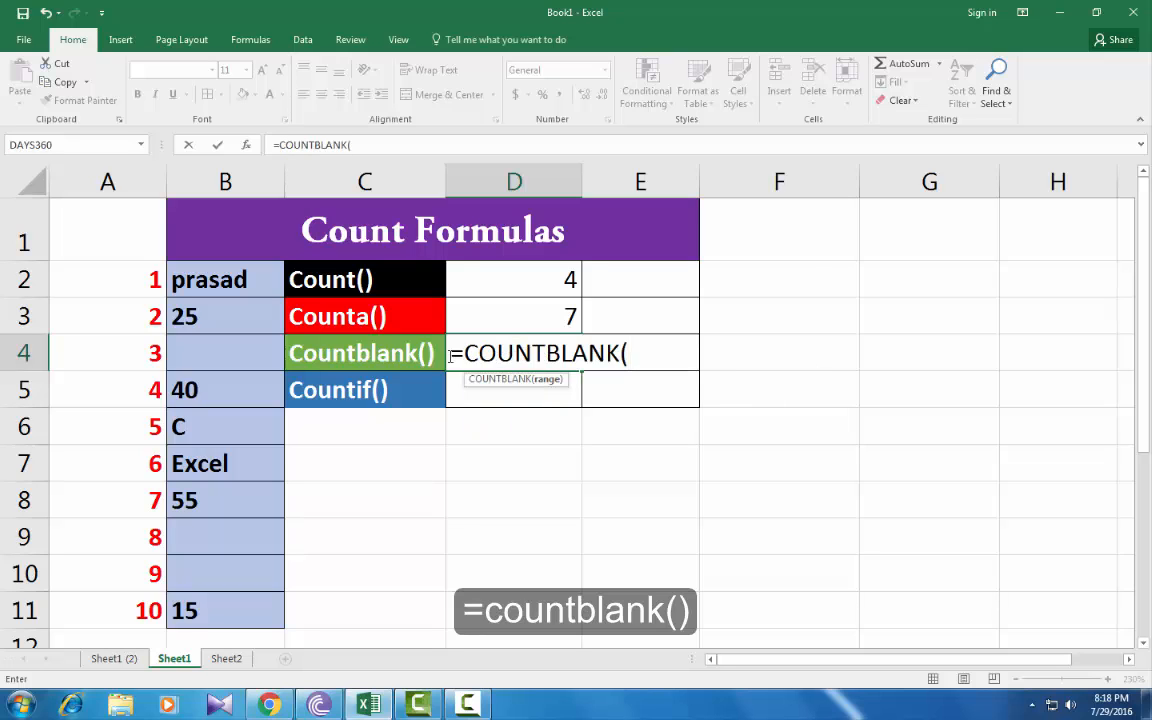
left_click_drag(215, 280, 213, 611)
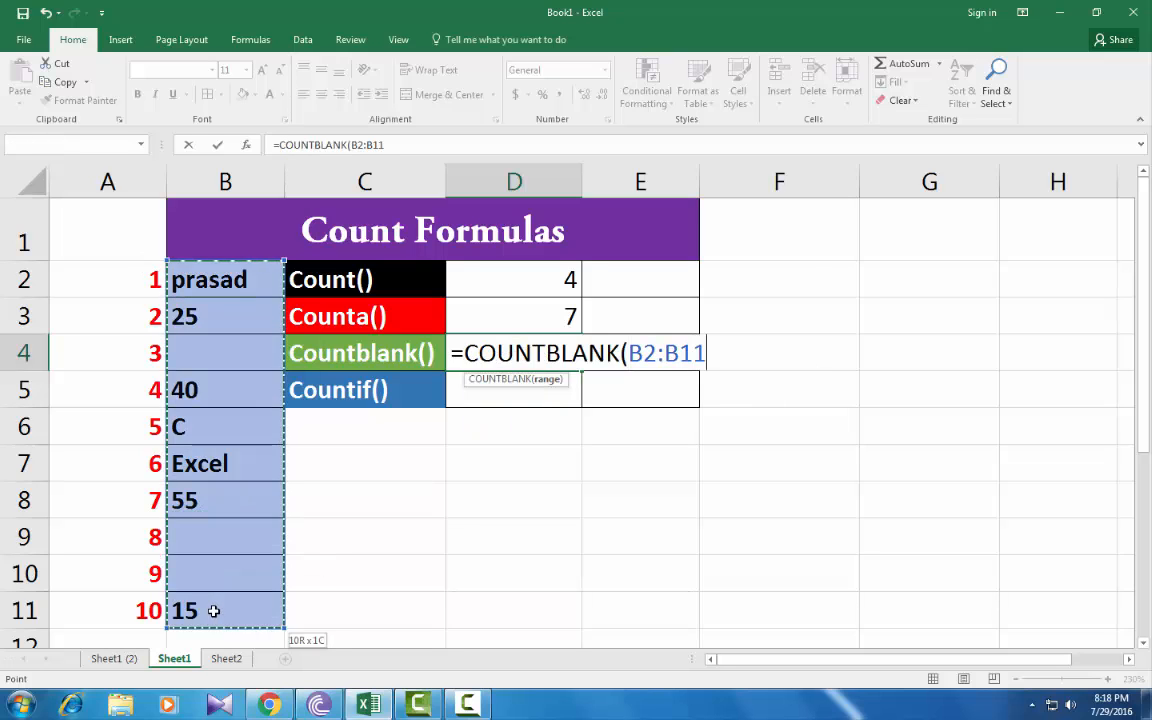
type(")")
key("Return")
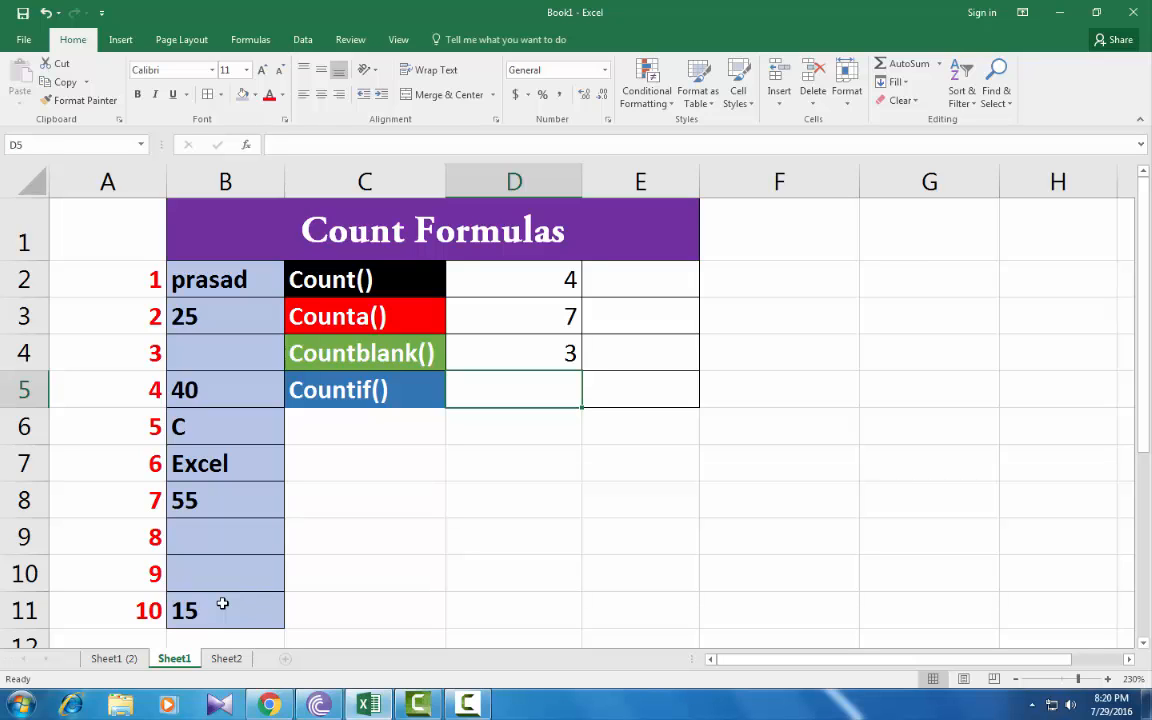
- Enter a COUNTIF formula over B2:B11 with the criterion ">25" in cell D5
type("=countif")
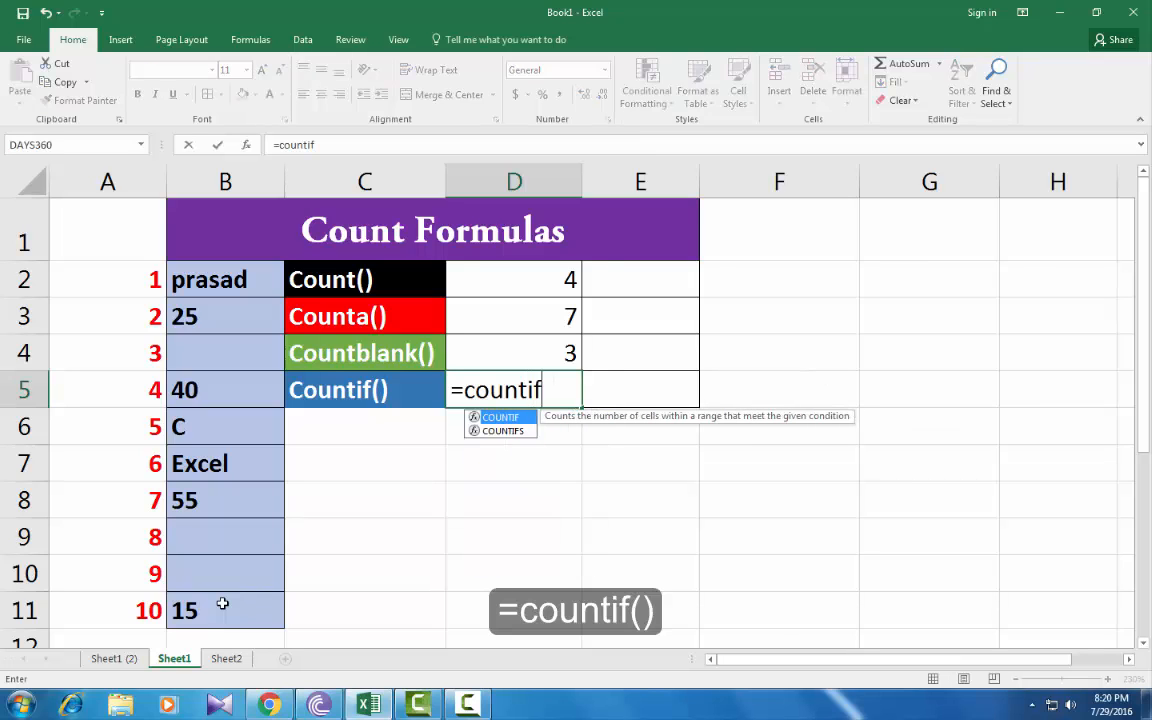
key("Tab")
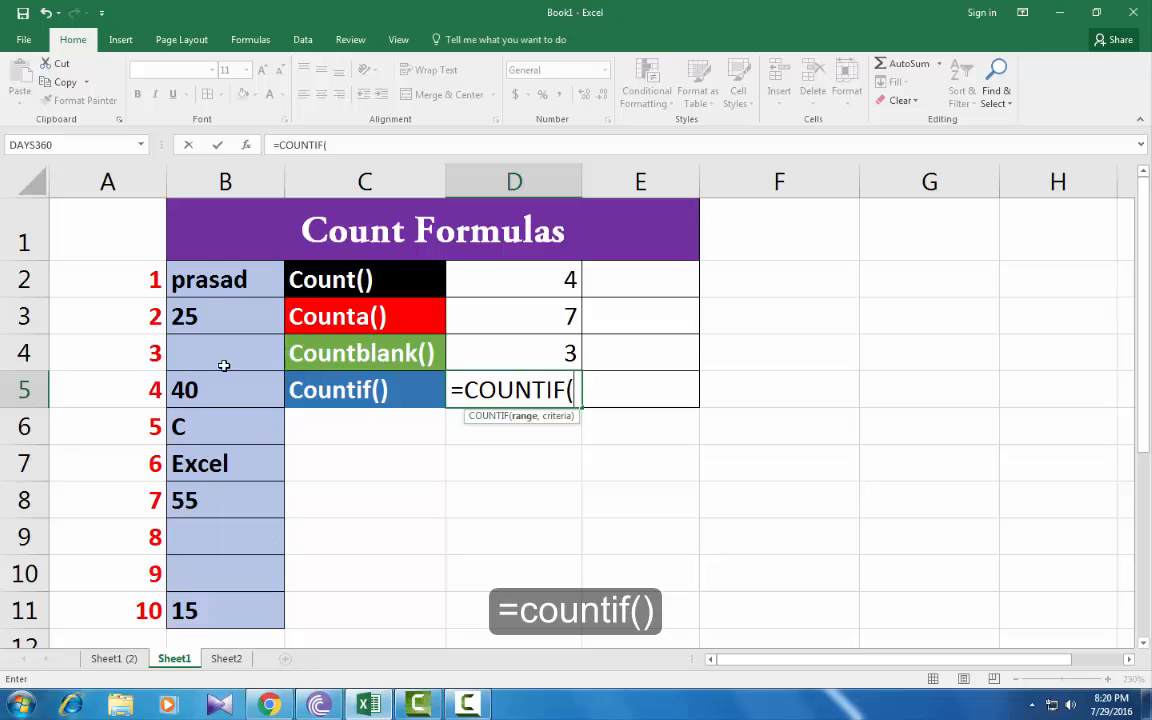
left_click_drag(200, 280, 255, 612)
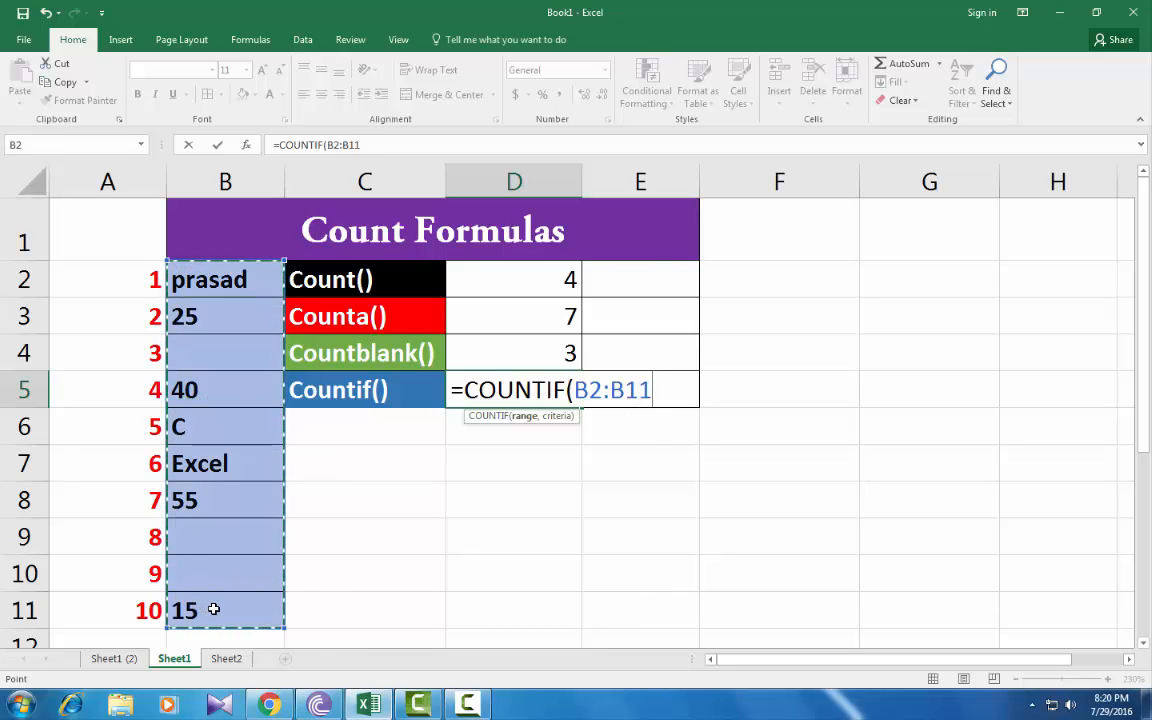
type(",\"")
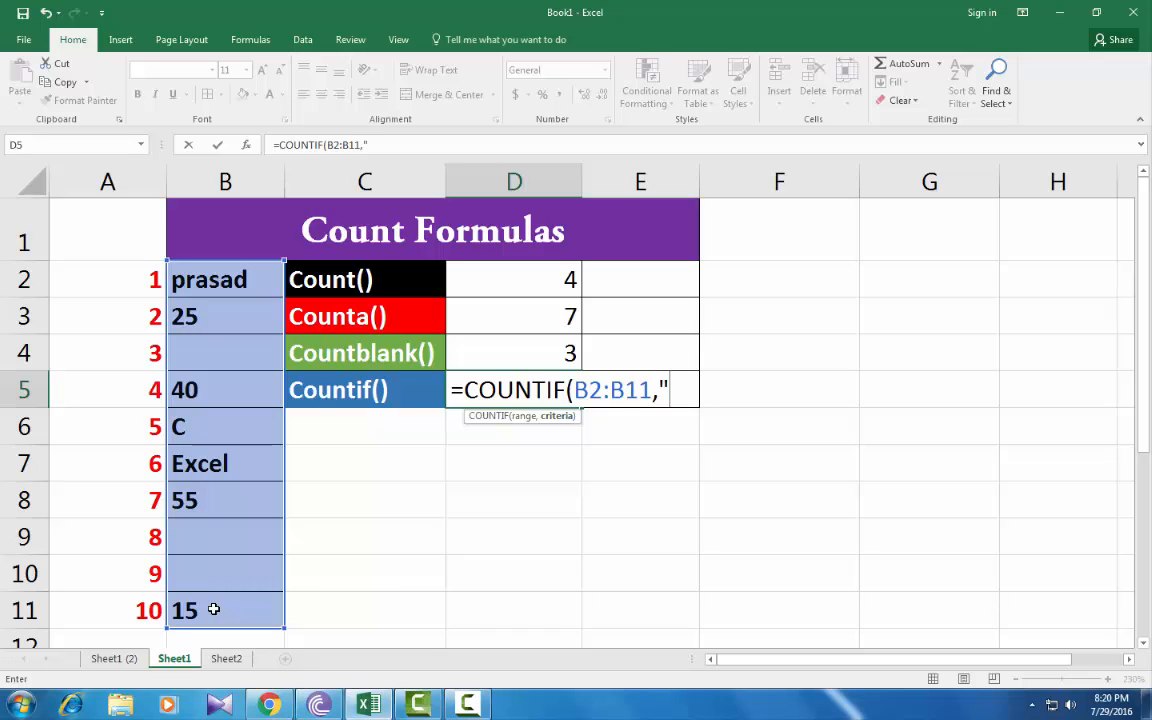
type(">25\")")
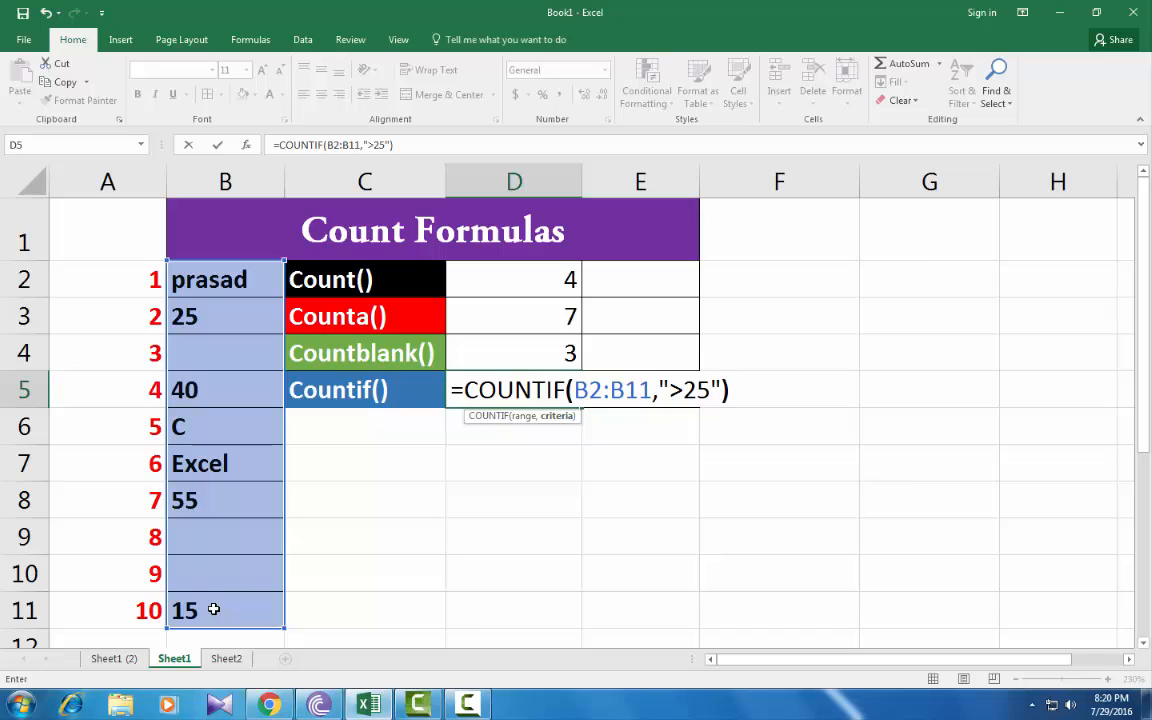
key("Return")
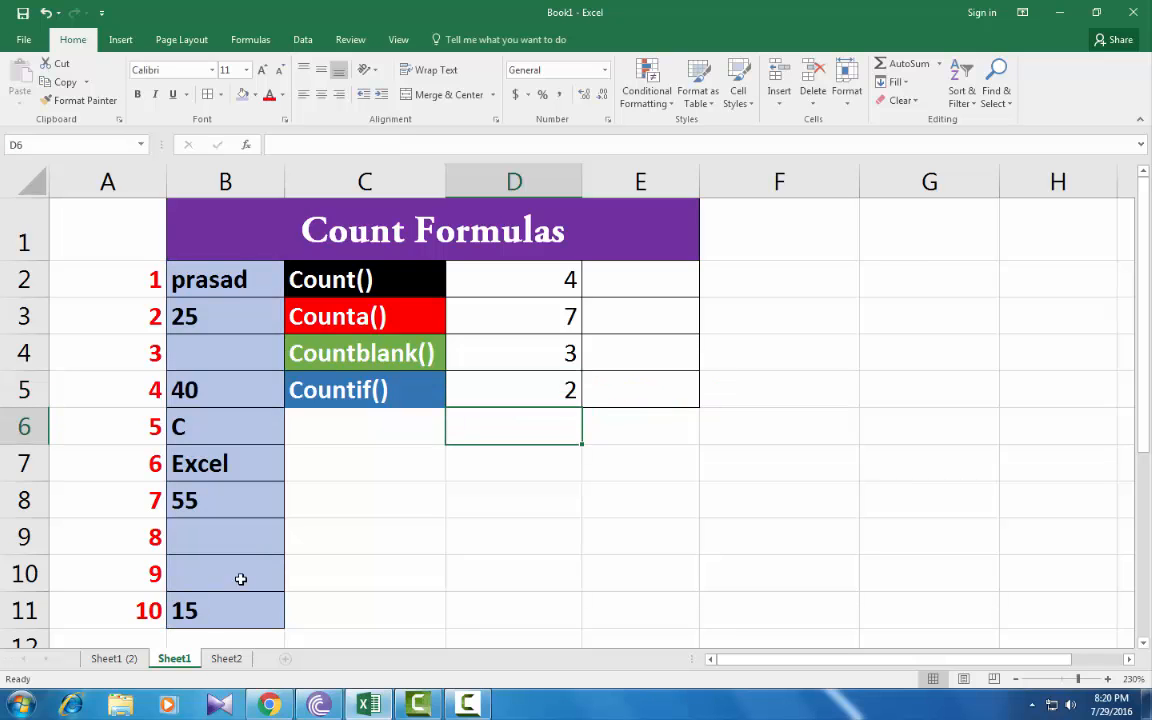
- Compare the COUNTIF formula in D5 with the values in cells B5 and B8
left_click(527, 388)
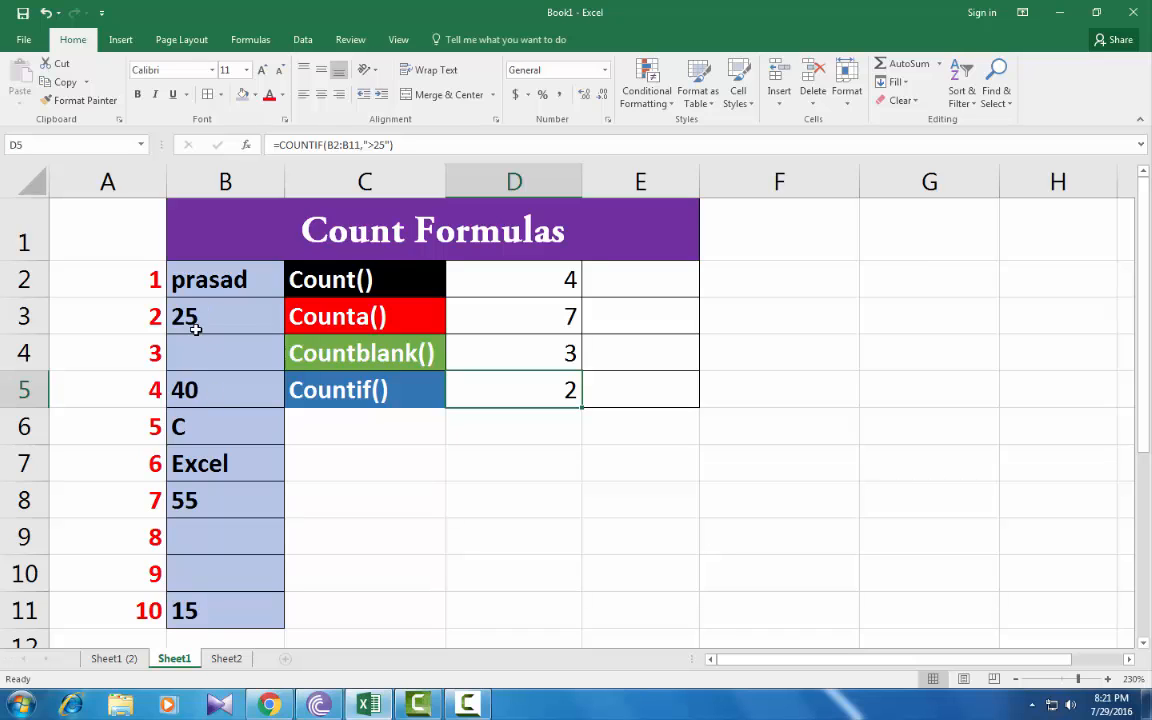
left_click(190, 388)
left_click(201, 497)
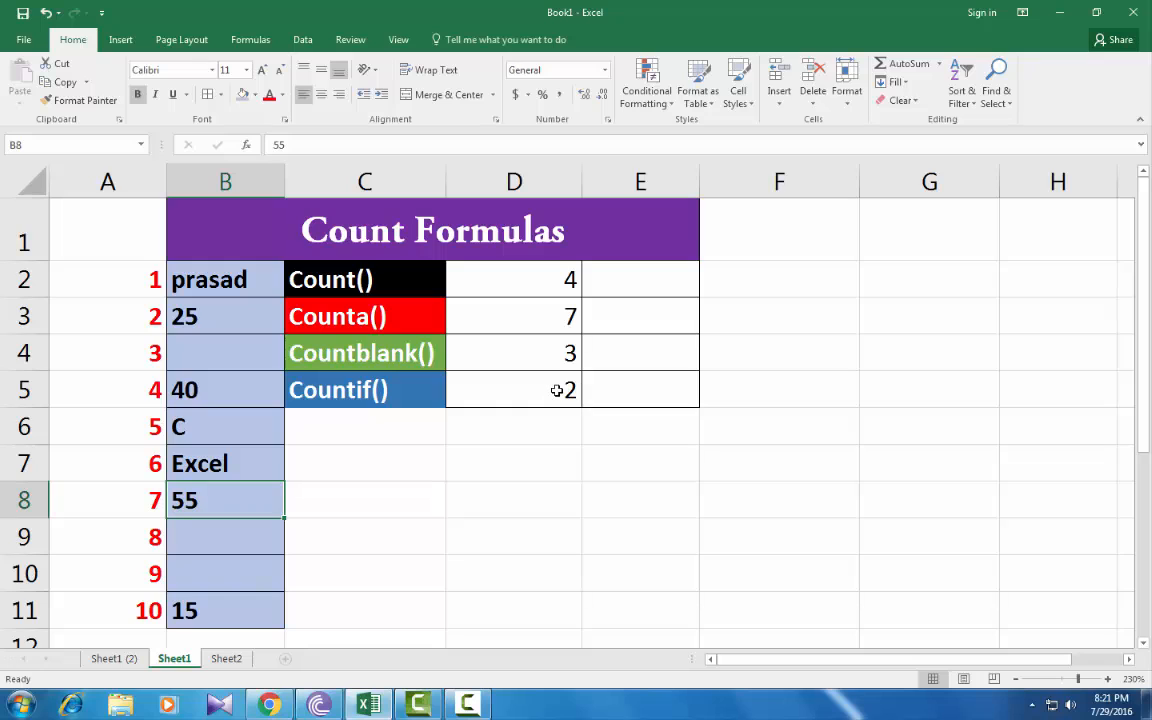
- Change the criterion of the COUNTIF formula in D5 to ">=25"
left_click(512, 391)
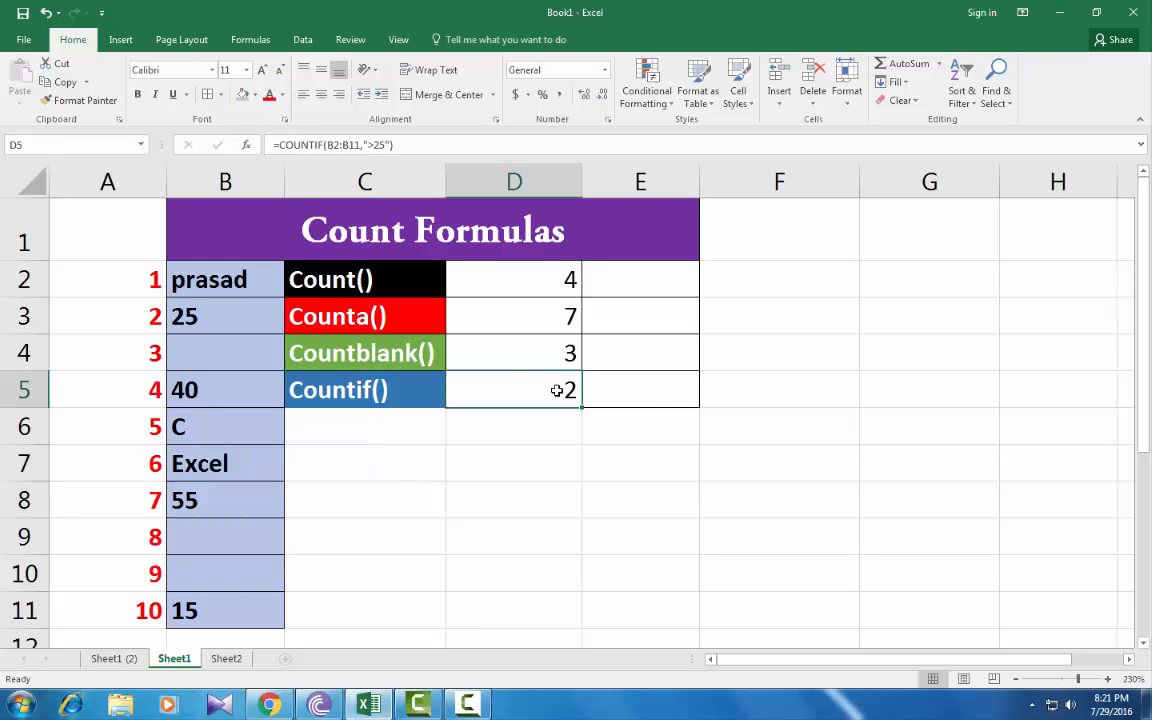
double_click(557, 390)
left_click(684, 390)
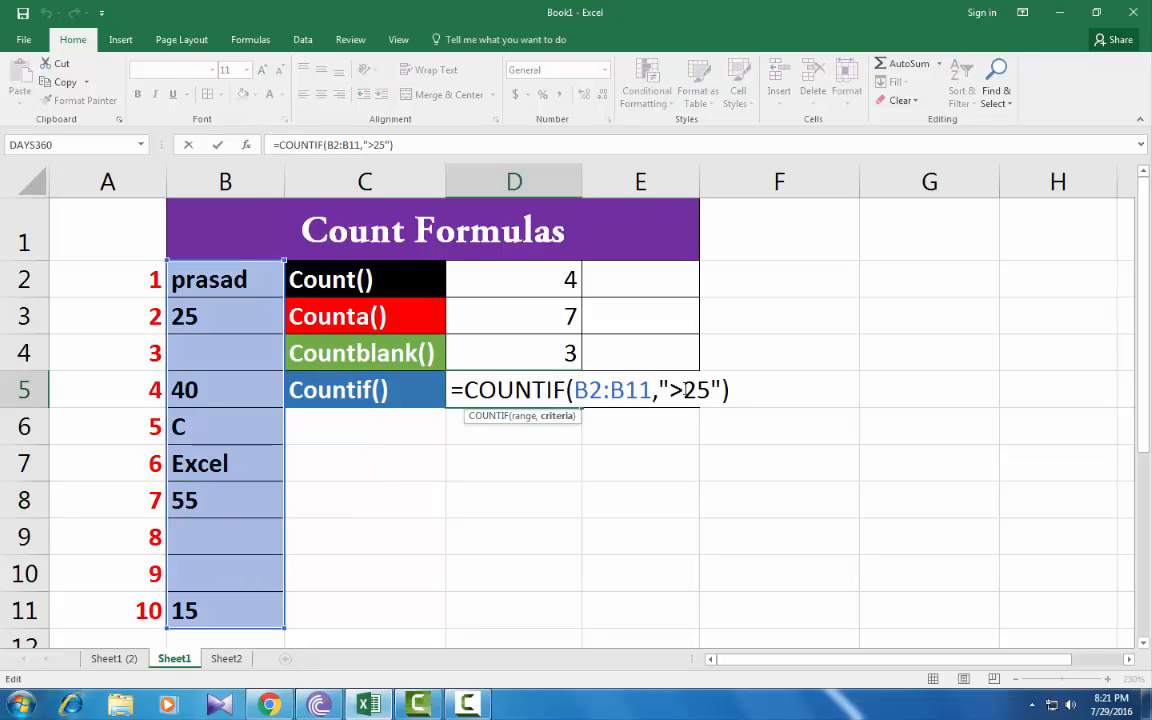
type("=")
right_click(684, 390)
key("Escape")
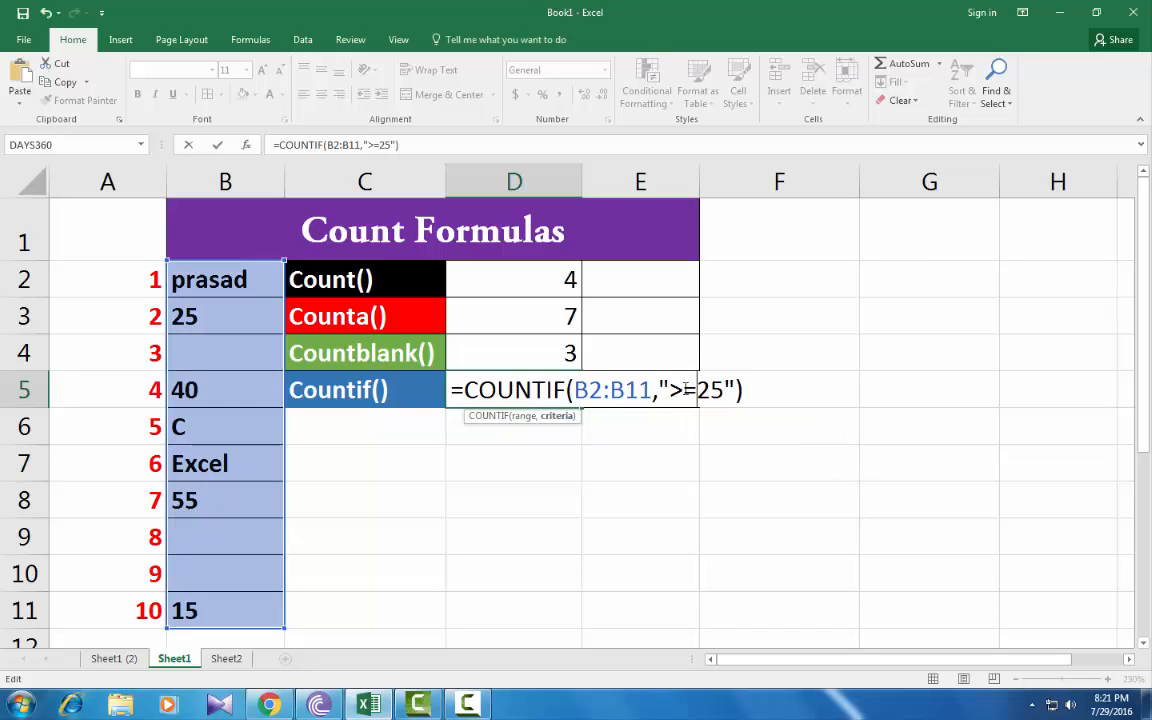
key("ctrl+Return")
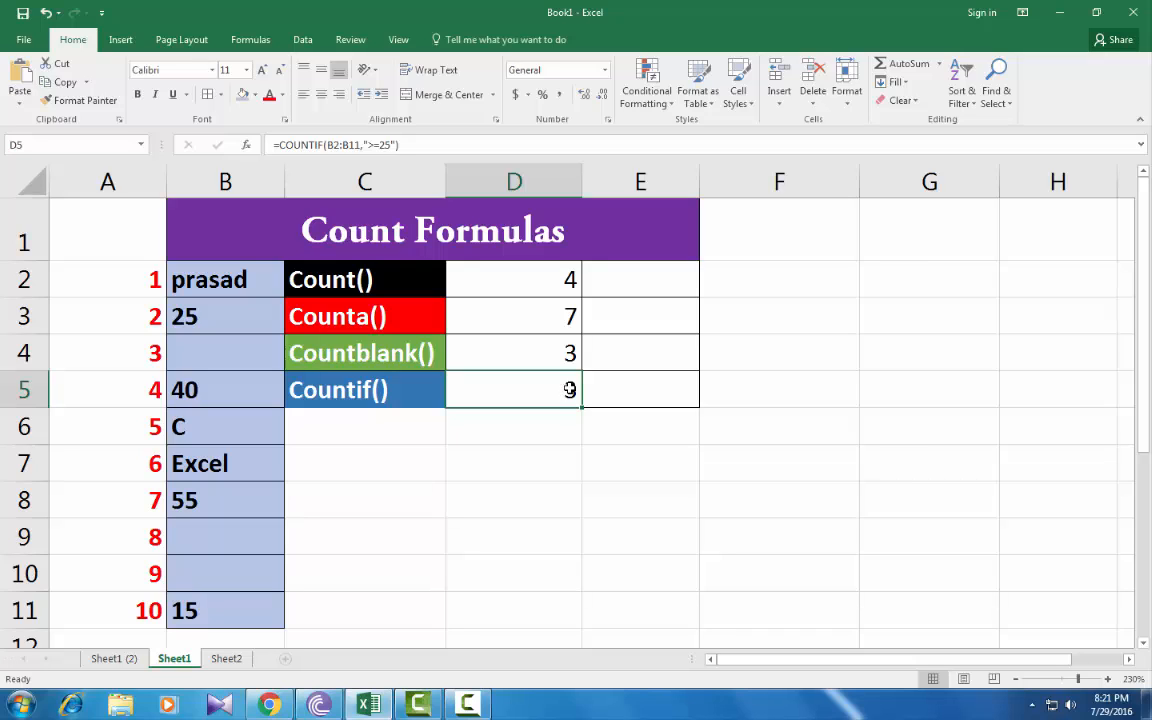
- Replace the formula in cell D5 with a COUNTIF formula over B2:B11 using the criterion "<=20"
key("Delete")
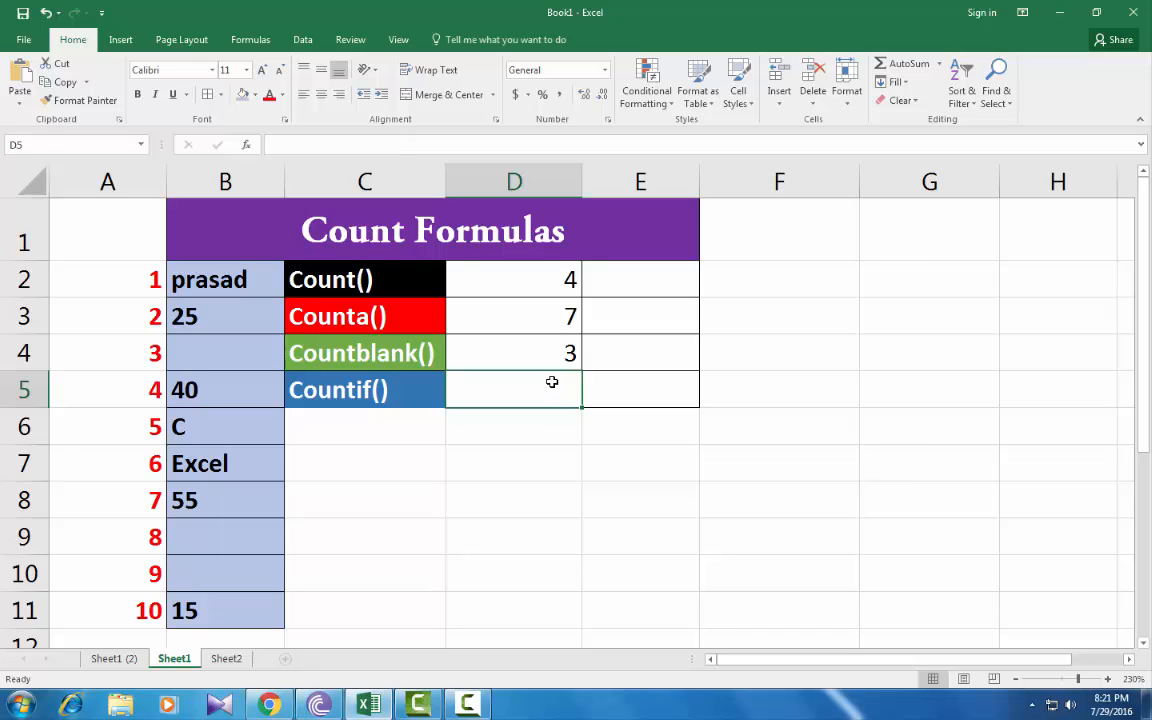
type("=coun")
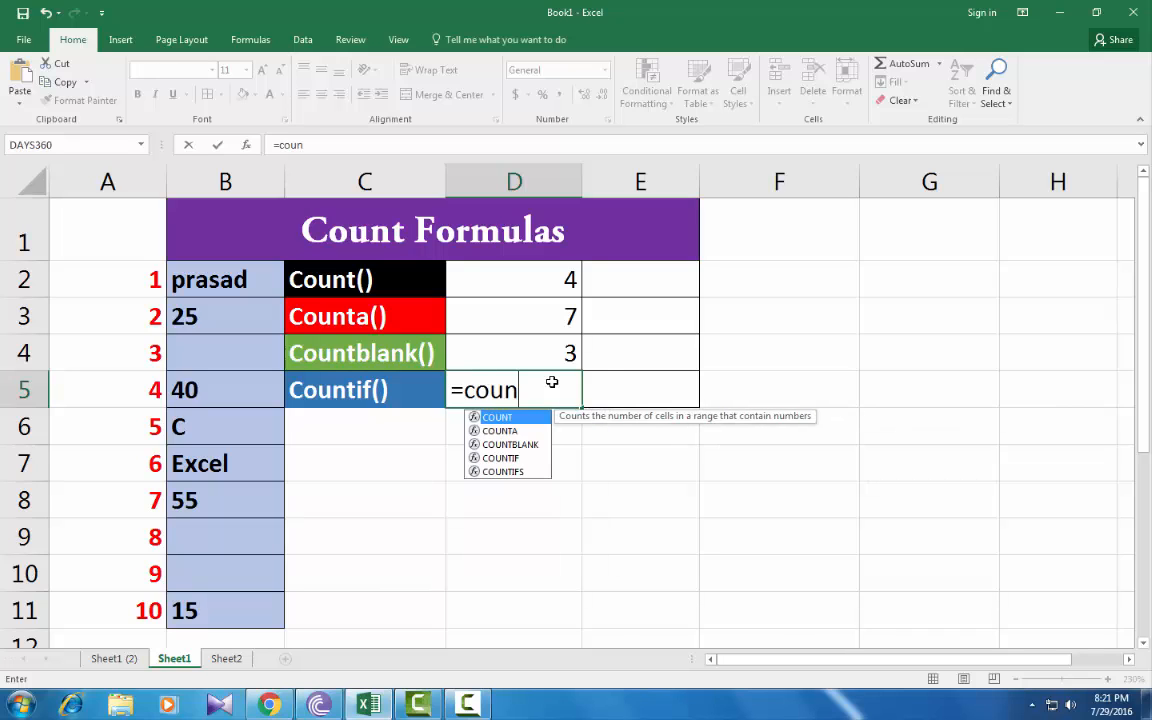
type("tif")
key("Tab")
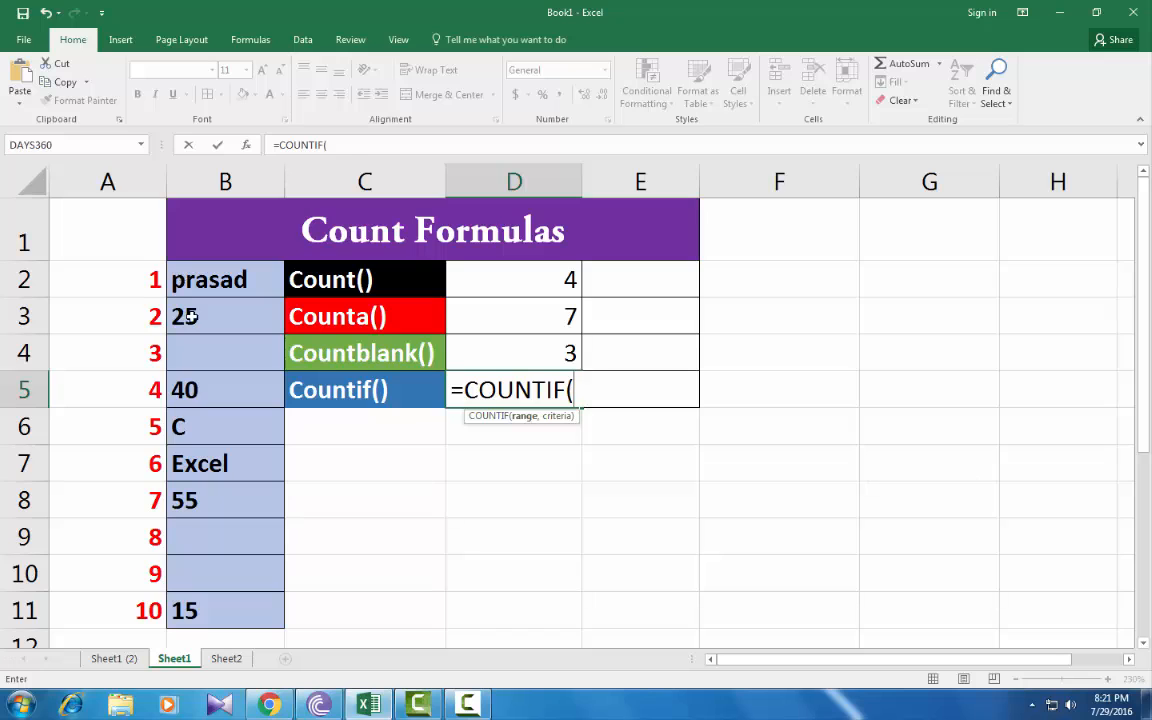
left_click_drag(195, 282, 219, 609)
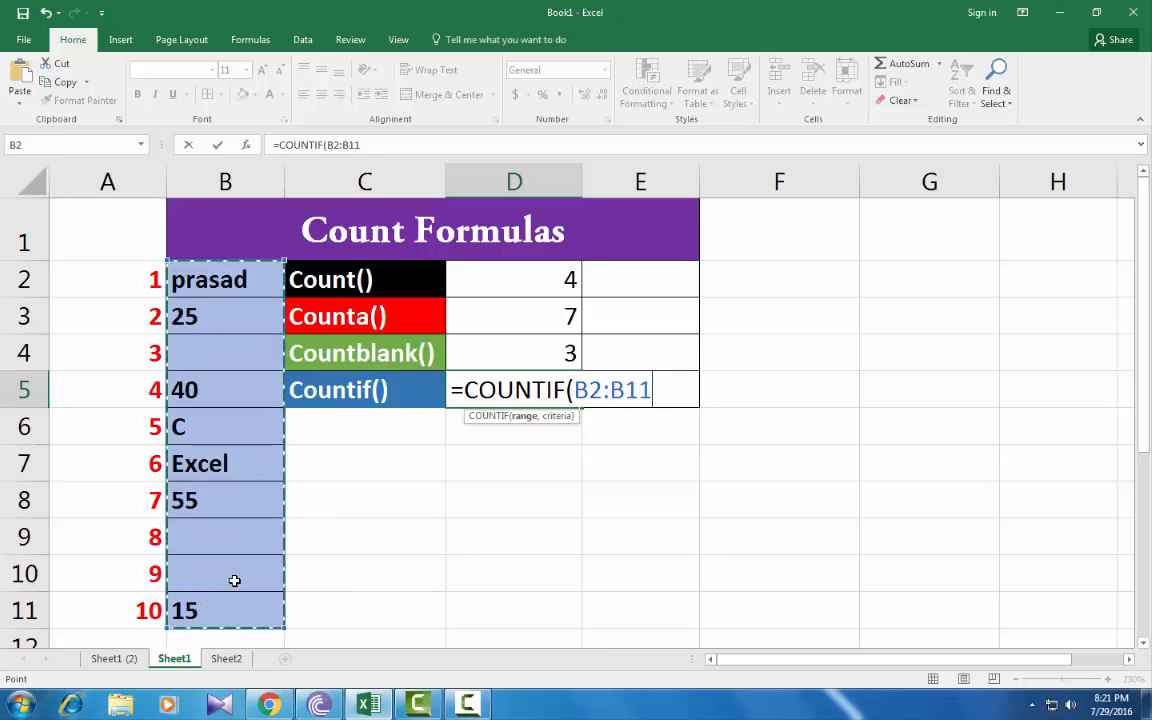
type(",\"")
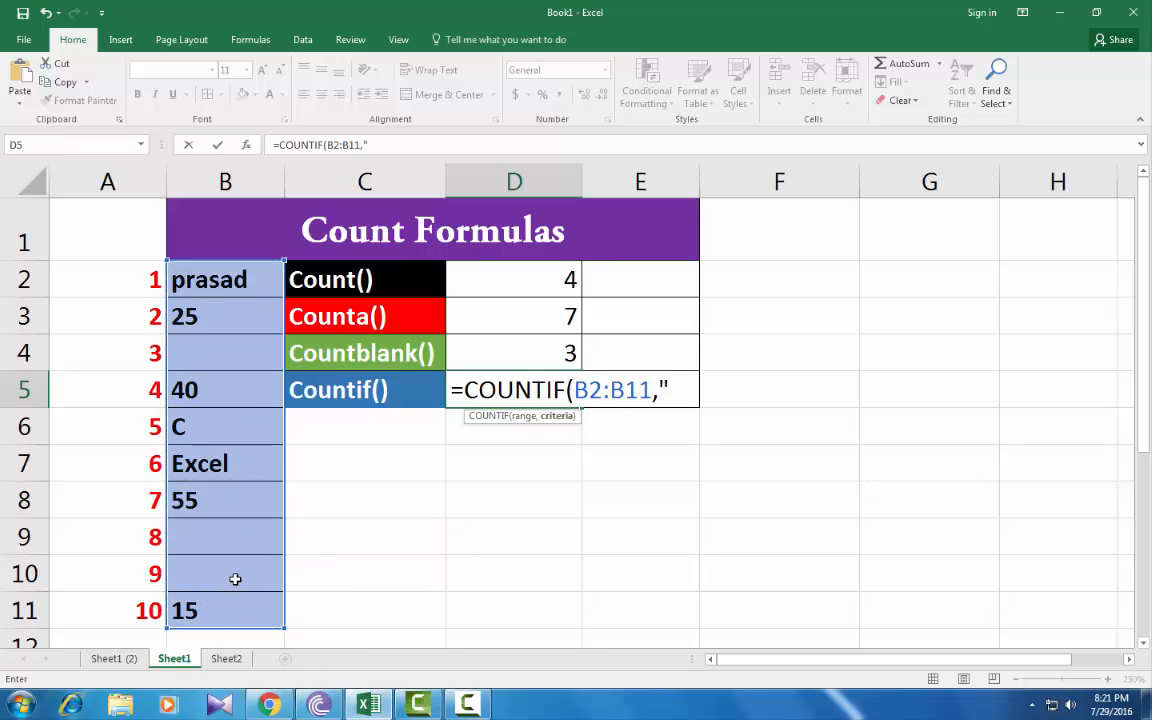
type("<=20")
type("\"")
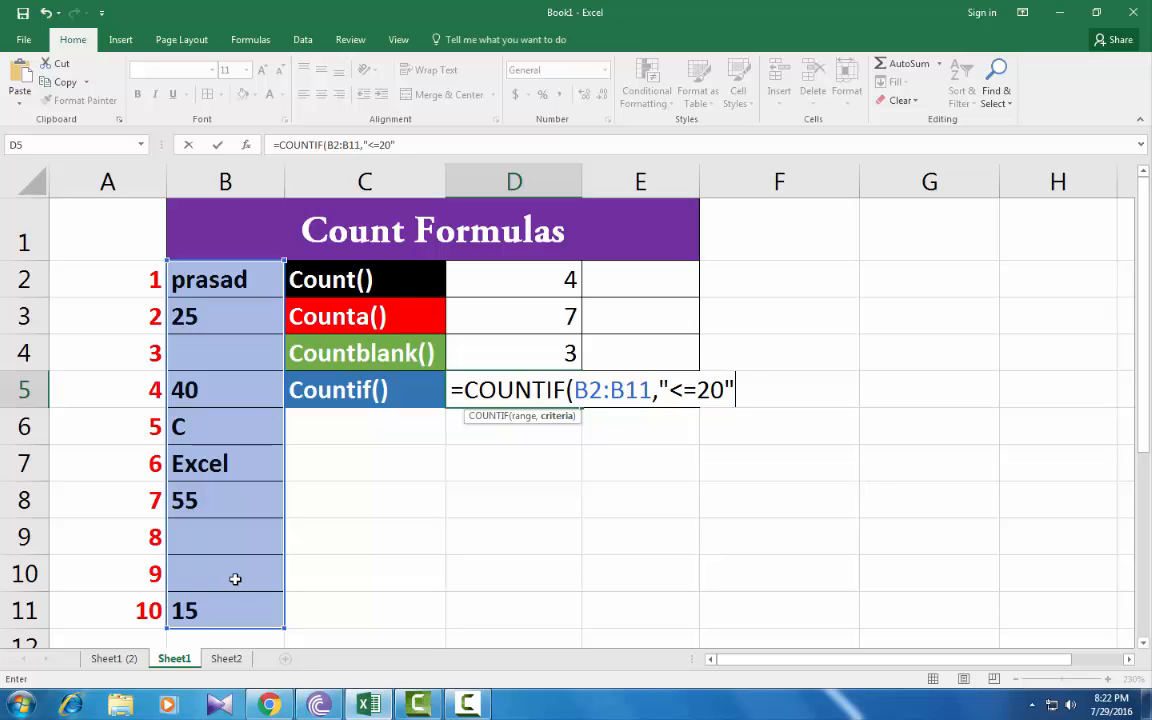
type(")")
key("Return")
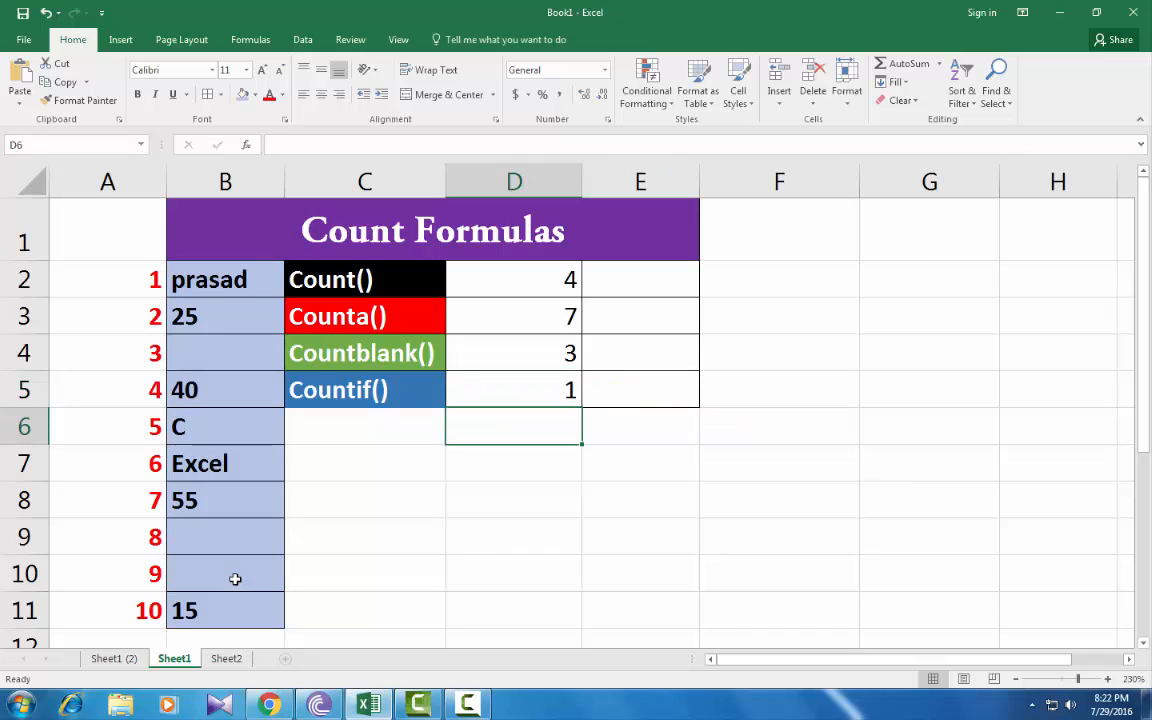
- Compare the COUNTIF formula in D5 with the value in cell B11
left_click(562, 387)
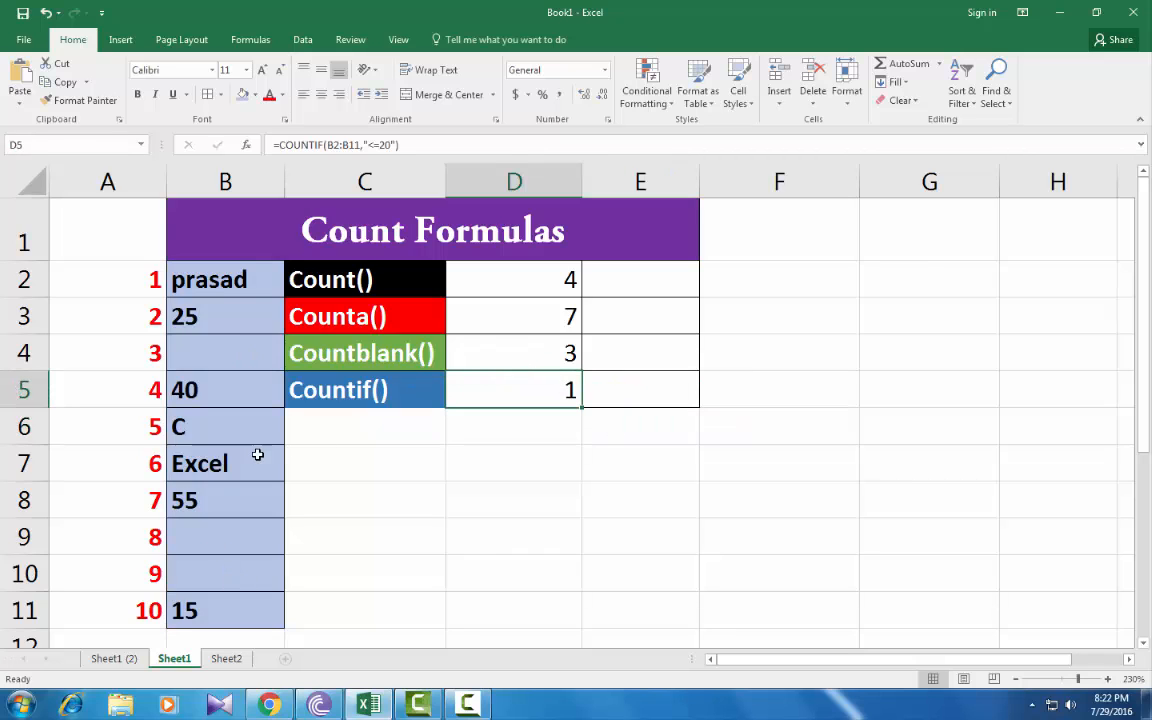
left_click(197, 613)
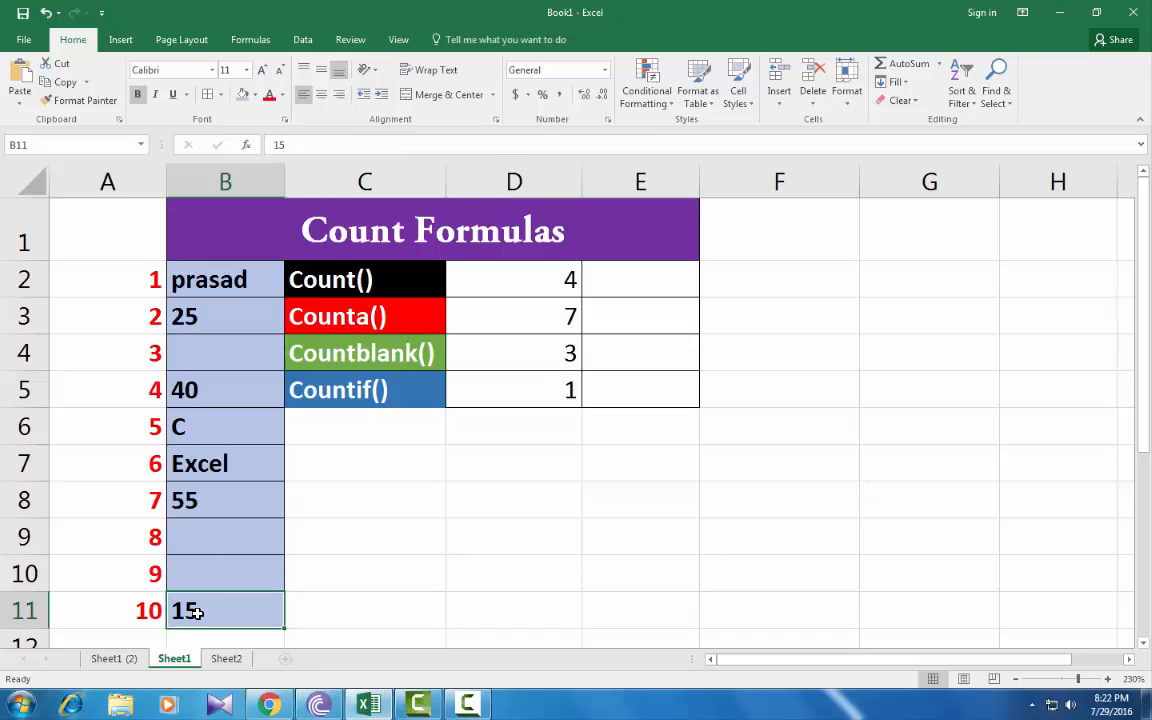
left_click(565, 390)
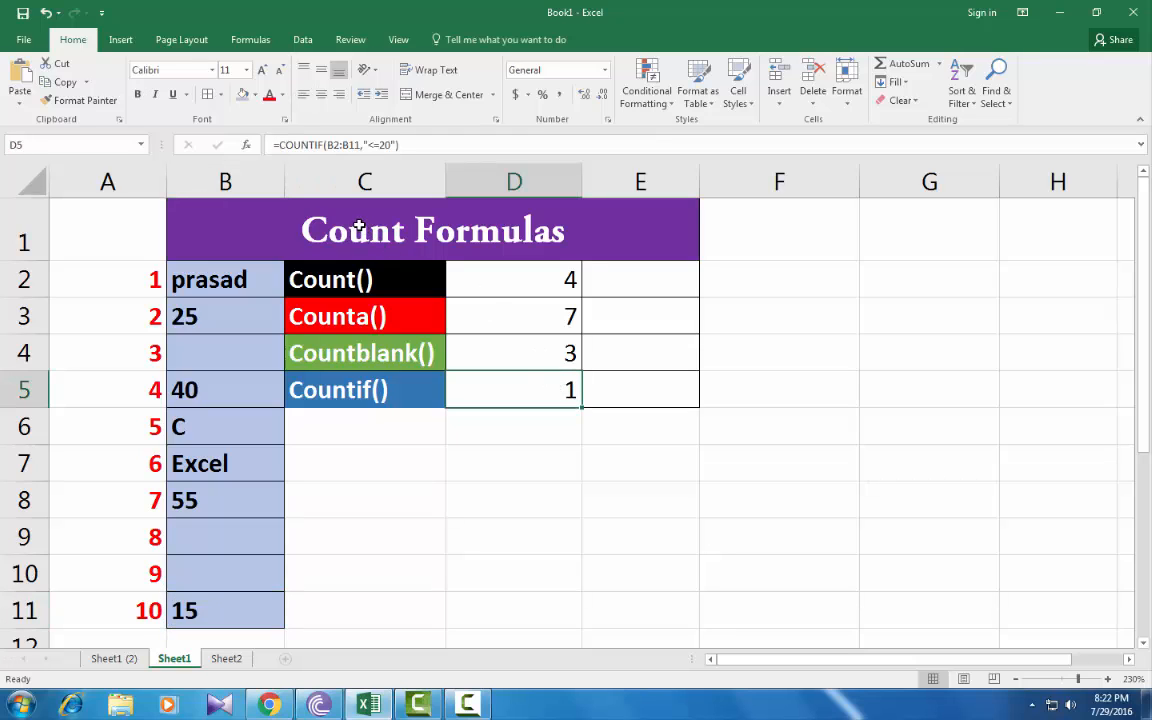